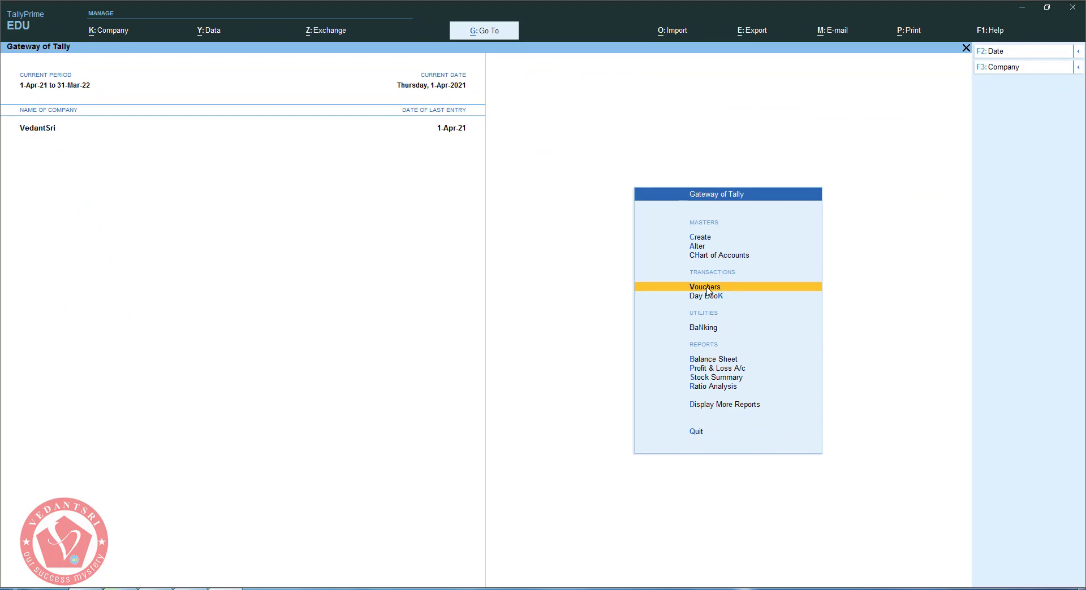
Open voucher entry, browse the Receipt, Journal, Sales and Purchase voucher types, and switch to a new Contra voucher.
left_click(707, 290)
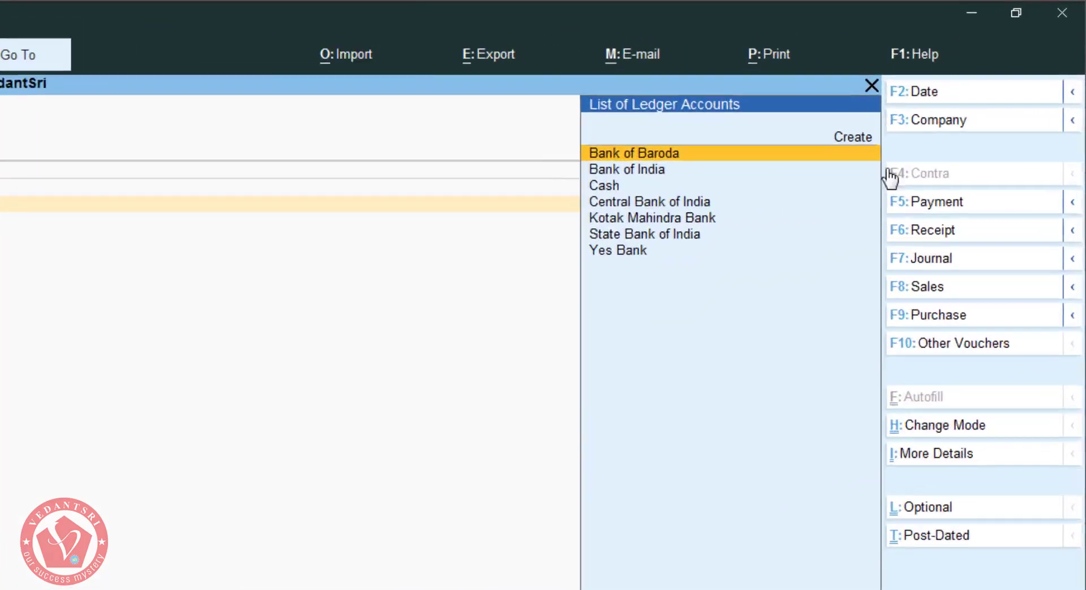
left_click(924, 230)
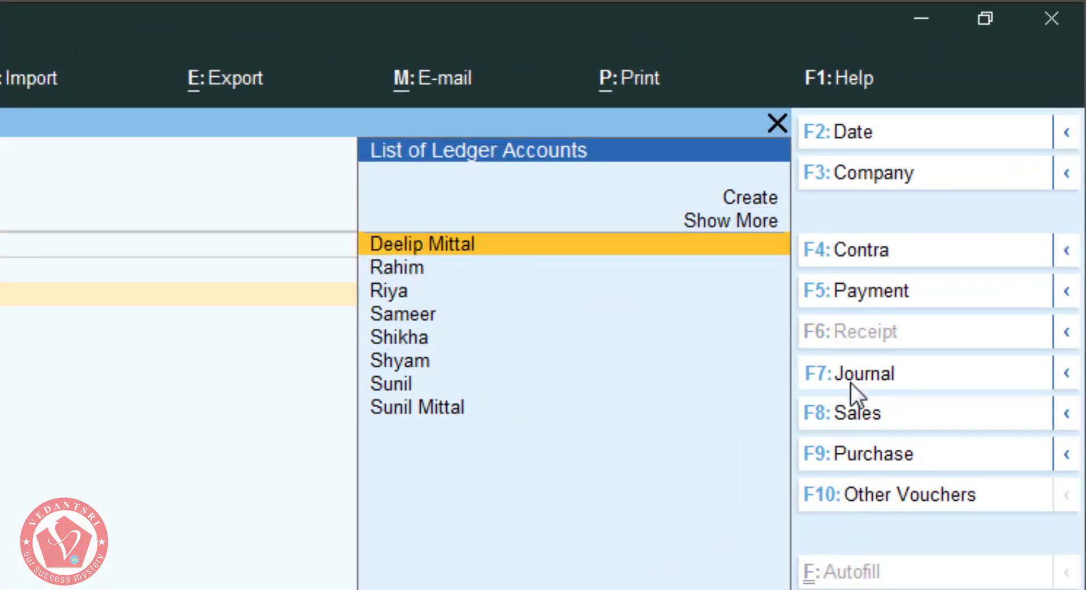
left_click(850, 382)
left_click(848, 421)
left_click(851, 454)
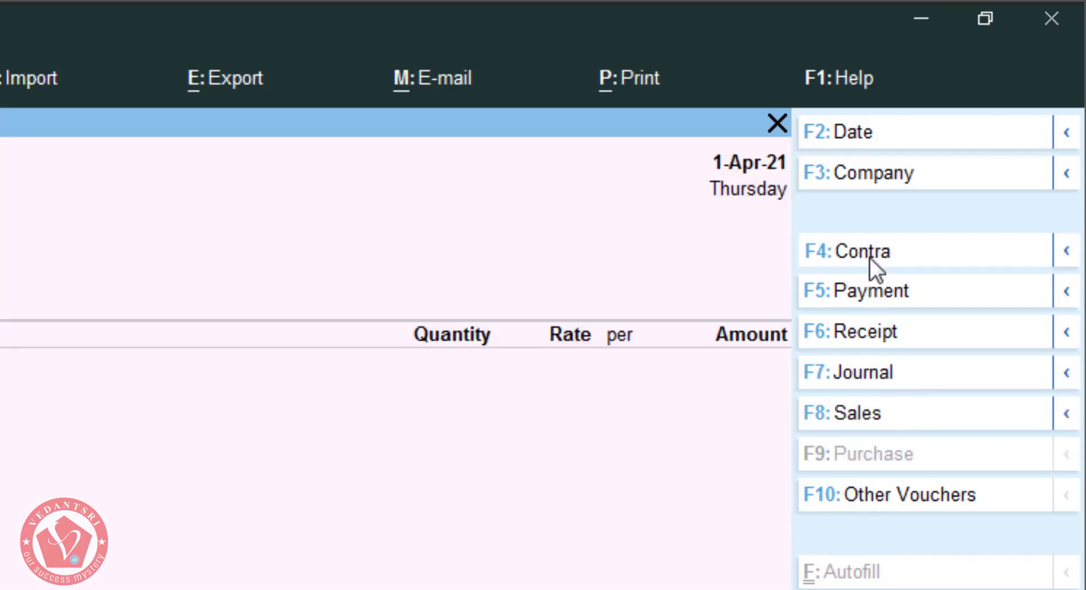
left_click(876, 262)
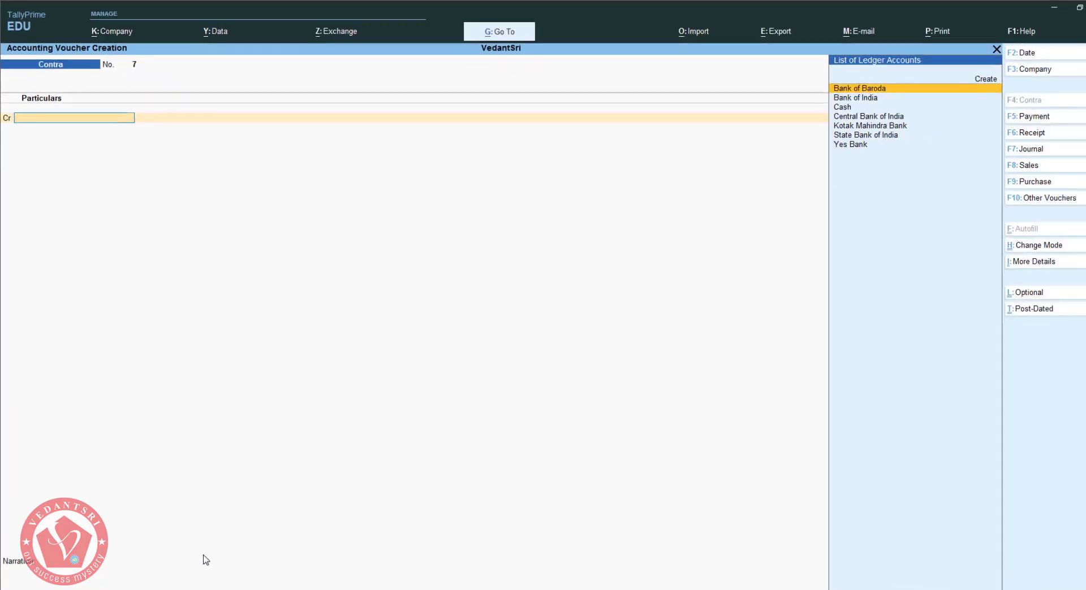
Switch to the WordPad exercise and examine the giving and receiving banks in the first Contra Voucher-3 transaction.
key("alt+Tab")
left_click(411, 379)
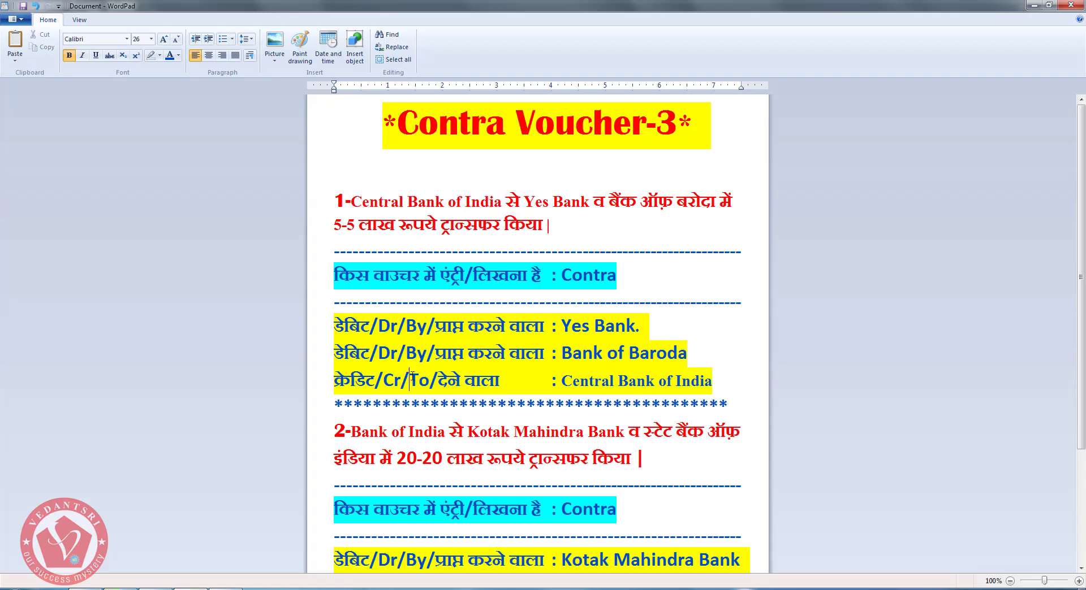
left_click_drag(351, 207, 622, 221)
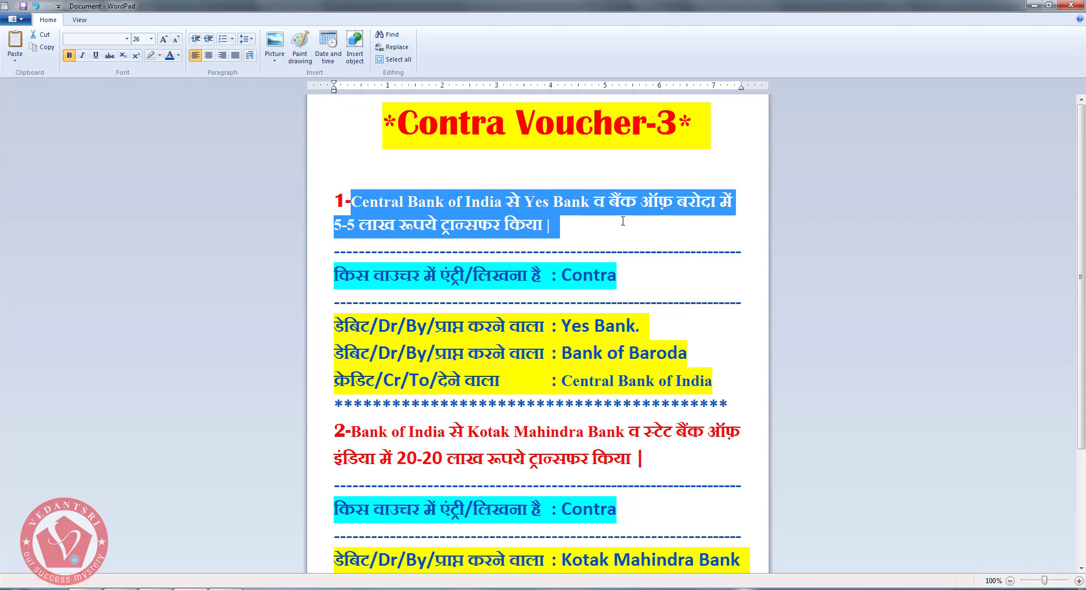
left_click(588, 227)
left_click_drag(350, 202, 586, 201)
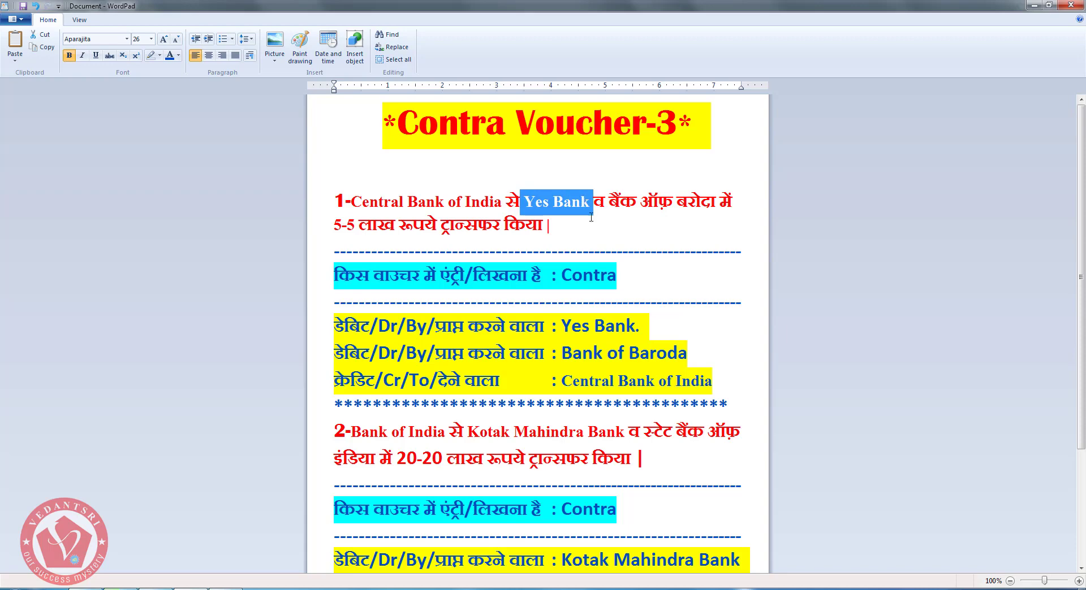
left_click_drag(350, 203, 705, 207)
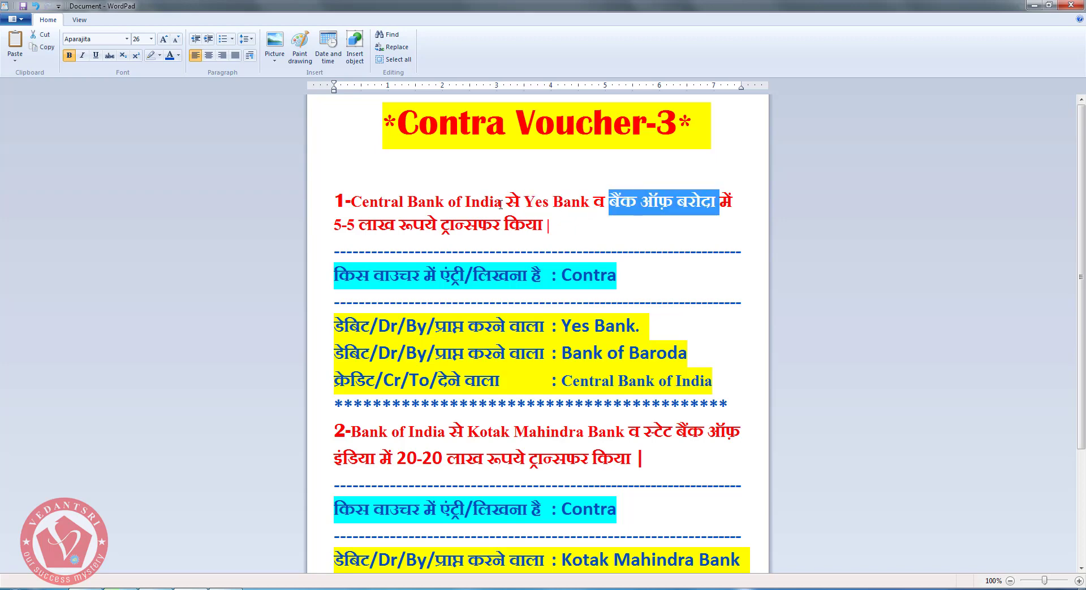
left_click_drag(501, 203, 360, 198)
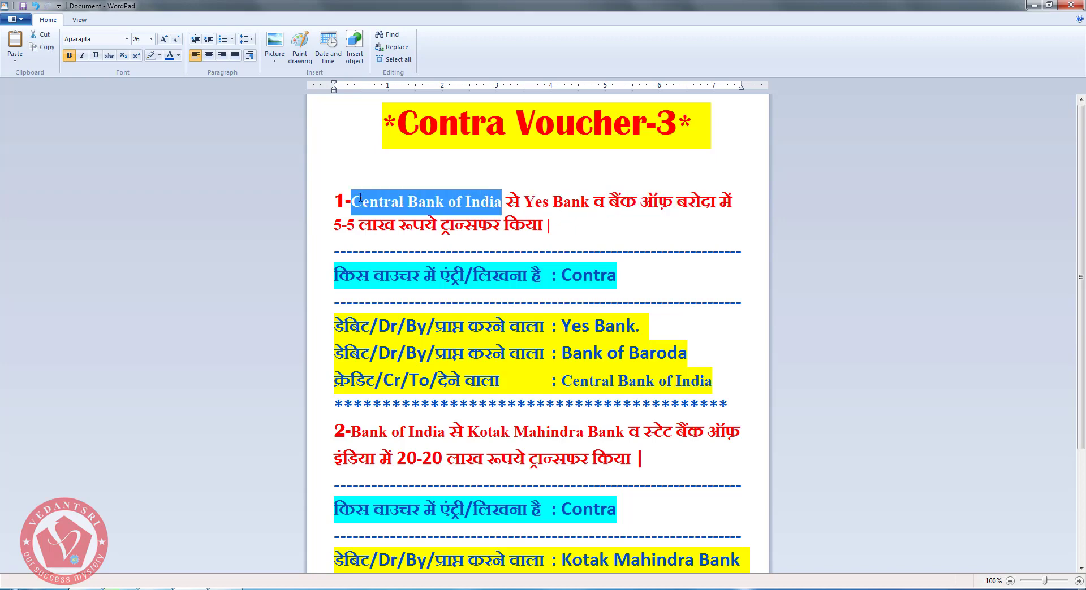
Recheck the giving bank in the WordPad exercise and select Central Bank of India as the credit ledger in TallyPrime's Contra voucher.
left_click(225, 589)
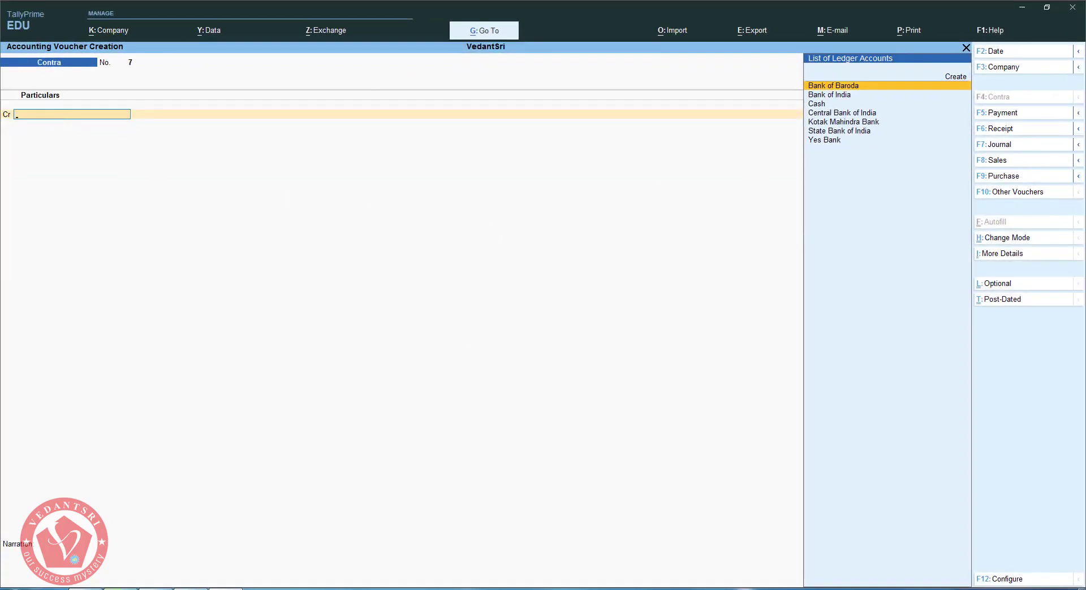
key("alt+Tab")
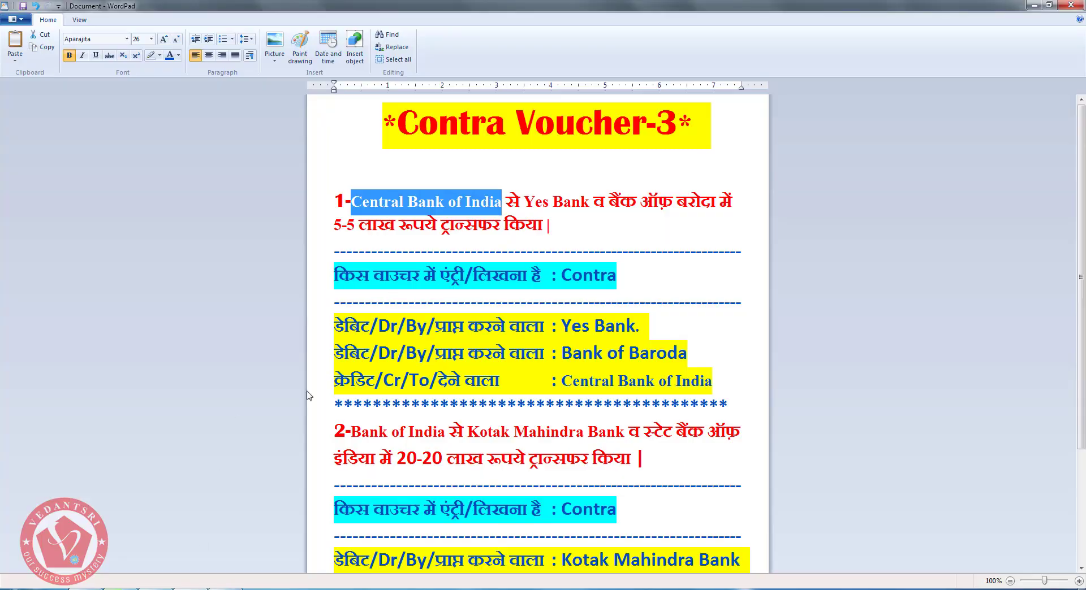
left_click(394, 205)
double_click(394, 206)
left_click(428, 204)
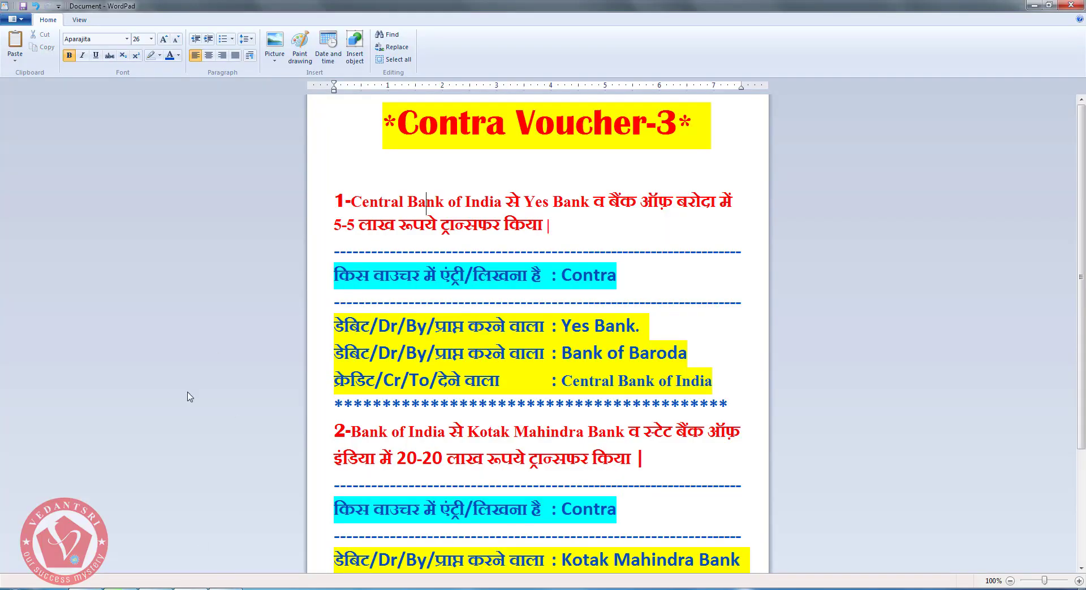
key("alt+Tab")
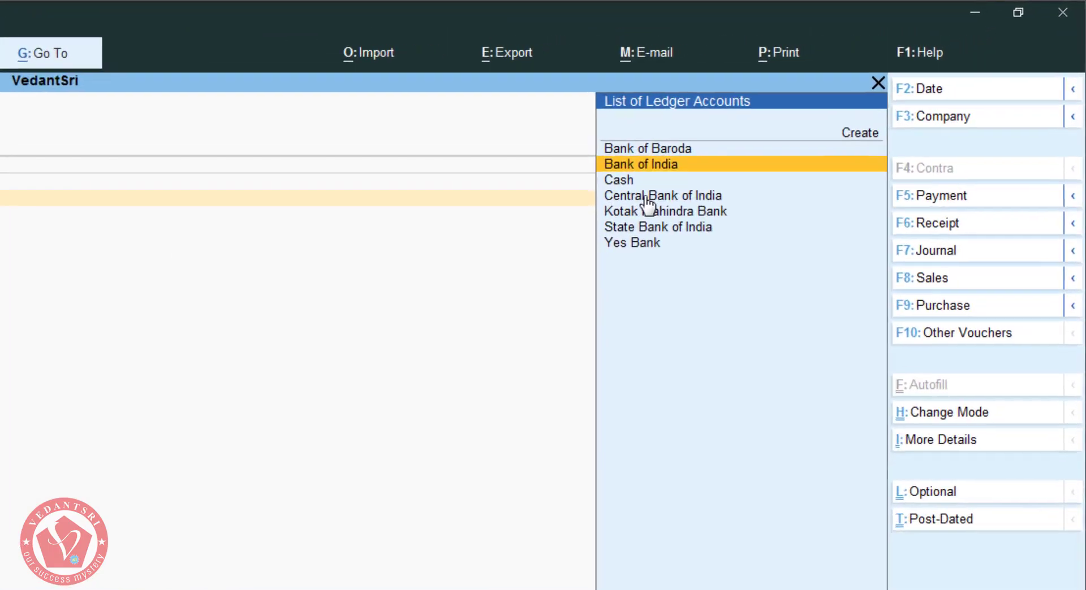
left_click(635, 208)
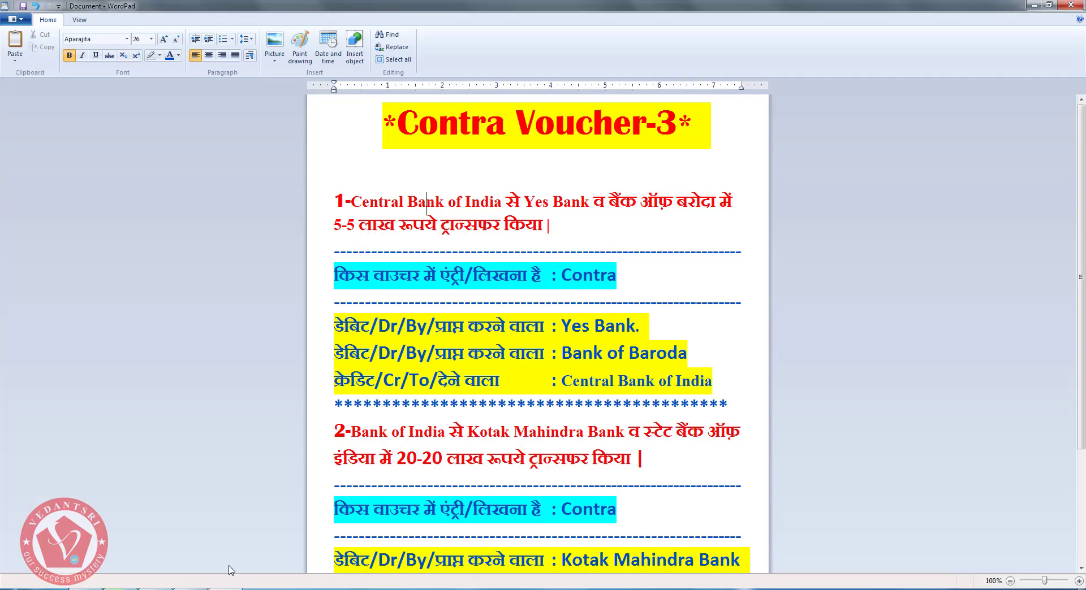
Switch to the WordPad exercise and examine the amount transferred to each receiving bank in the first transaction.
left_click(207, 586)
left_click_drag(351, 201, 704, 202)
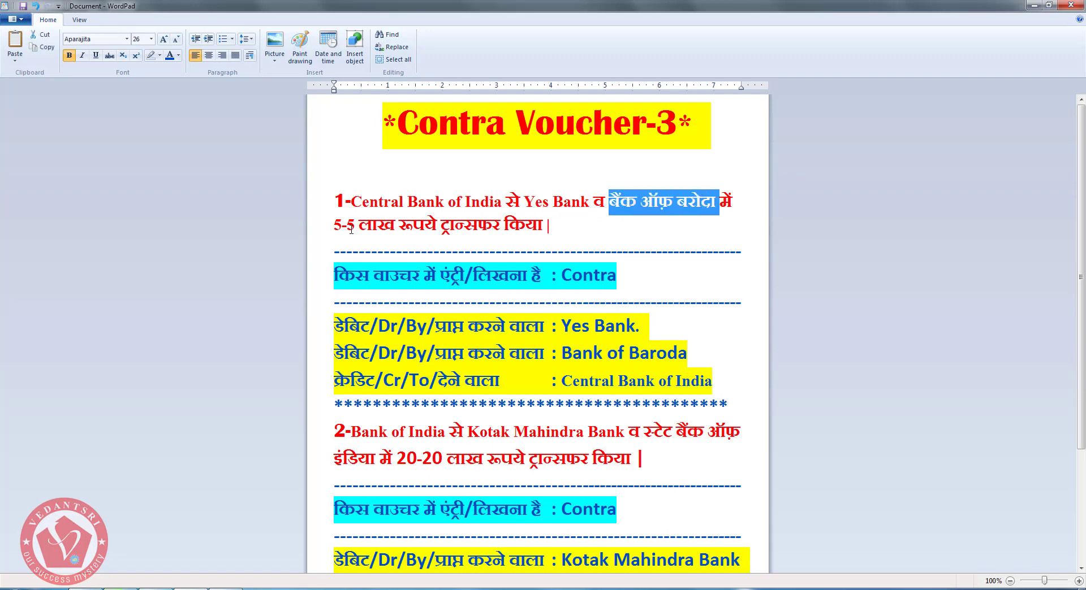
left_click_drag(335, 225, 353, 224)
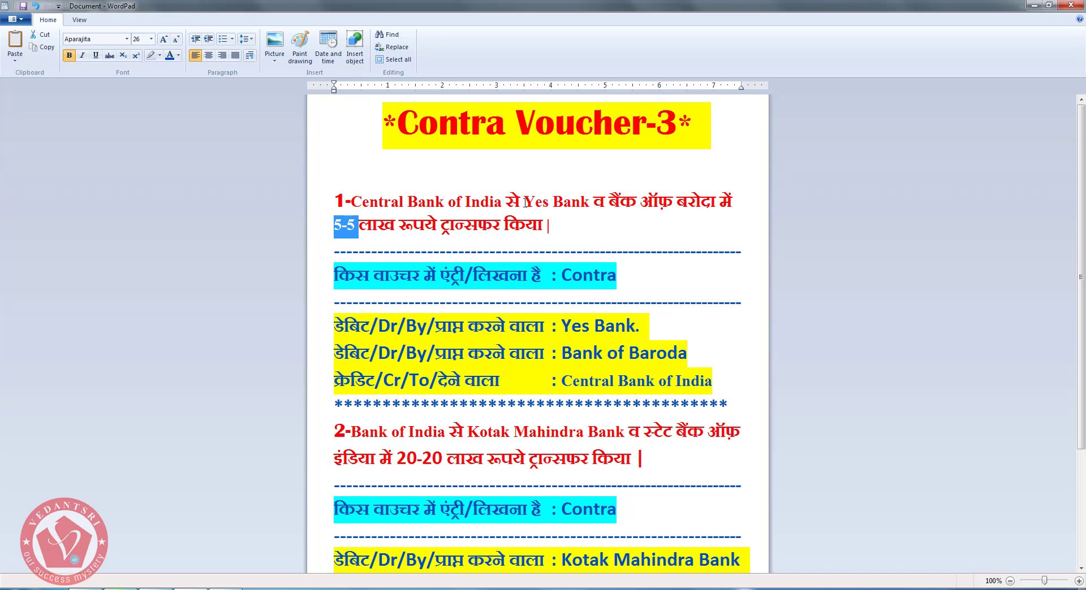
left_click_drag(526, 203, 579, 203)
left_click_drag(347, 226, 358, 226)
left_click_drag(619, 201, 718, 202)
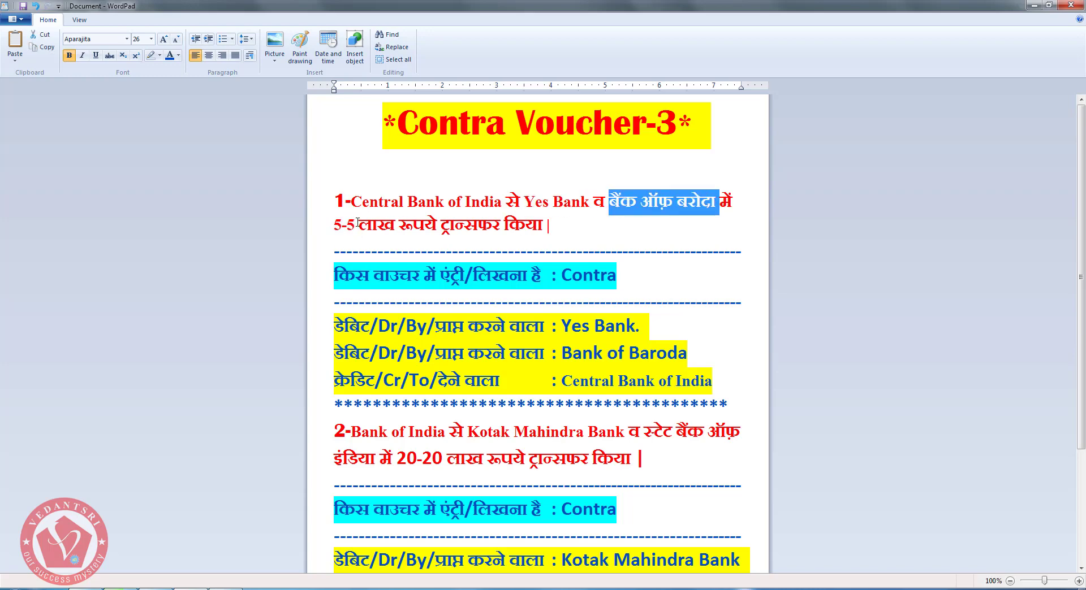
left_click_drag(357, 224, 337, 225)
Return to TallyPrime, enter 1000000 as the Central Bank of India credit amount and accept its Cheque bank allocation.
left_click(227, 588)
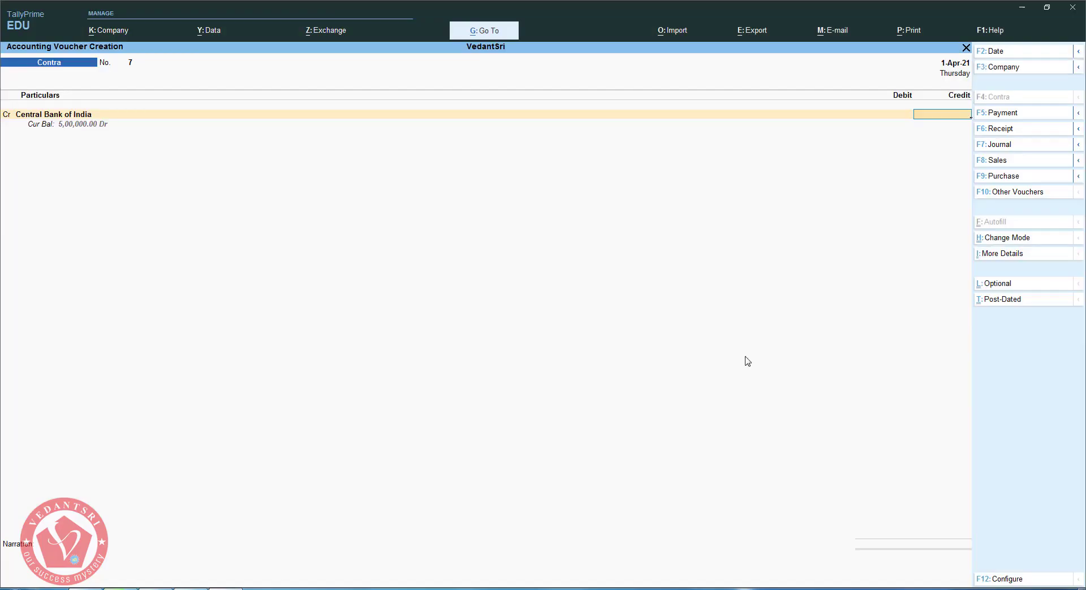
left_click(49, 119)
key("Return")
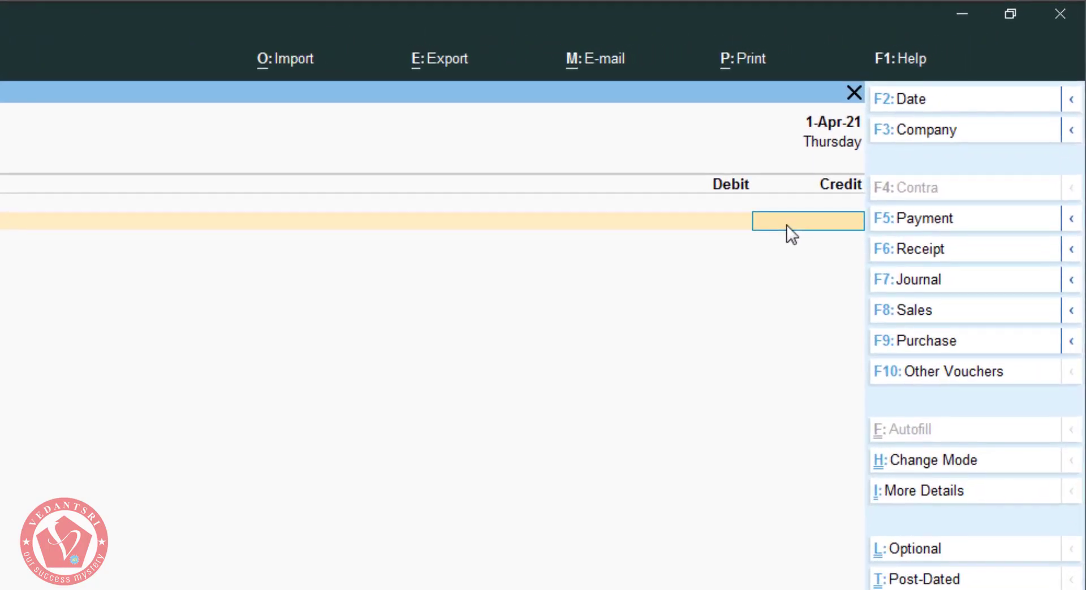
type("1000000")
key("Return")
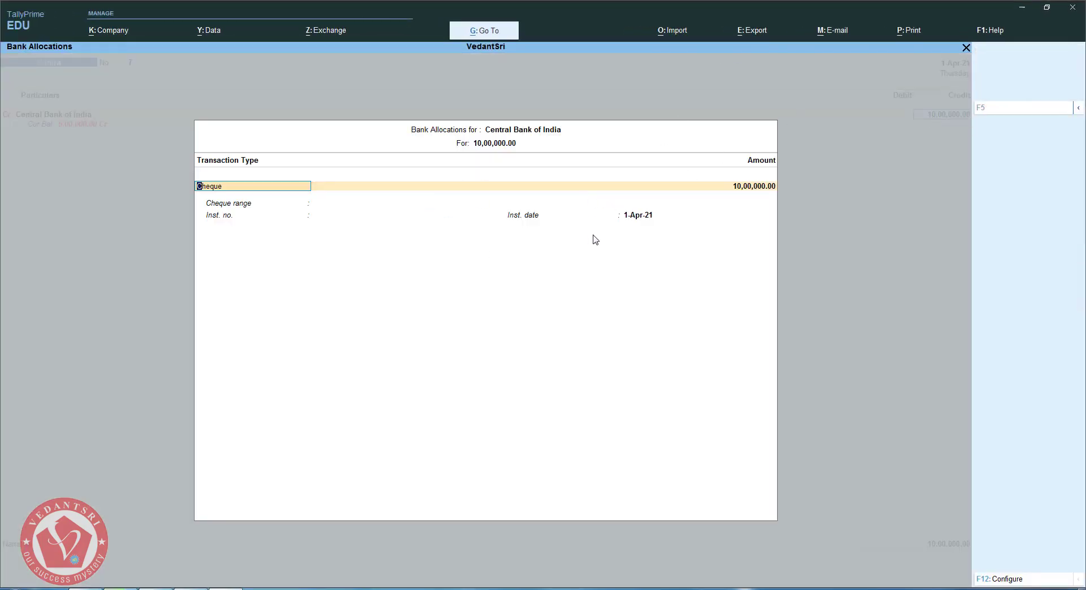
key("ctrl")
key("ctrl+a")
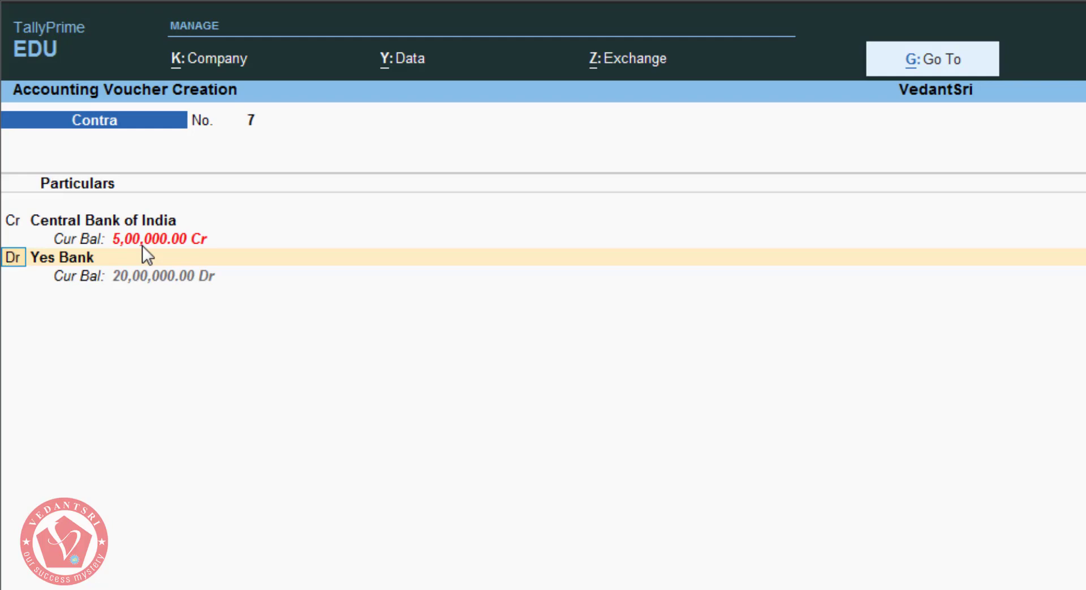
Review the Central Bank of India credit entry and the Yes Bank debit entry in the Contra voucher.
left_click(137, 222)
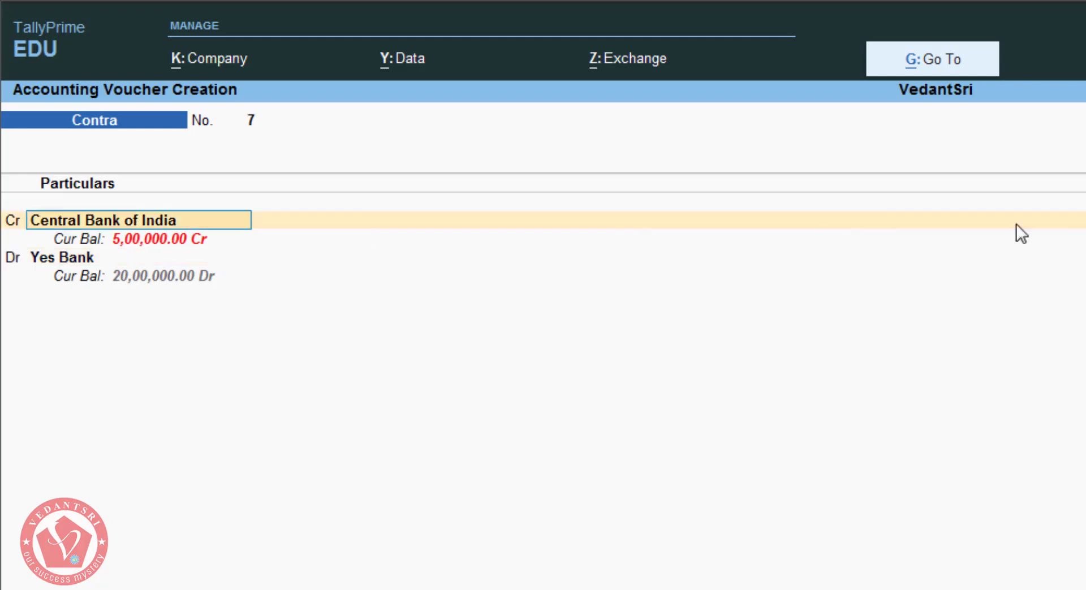
key("Return")
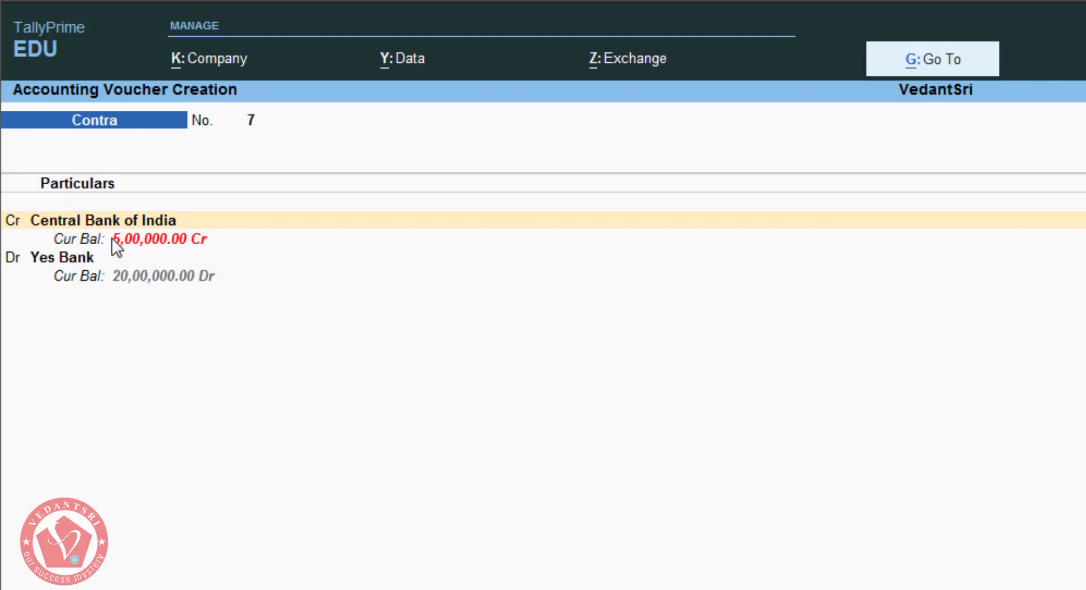
left_click(35, 263)
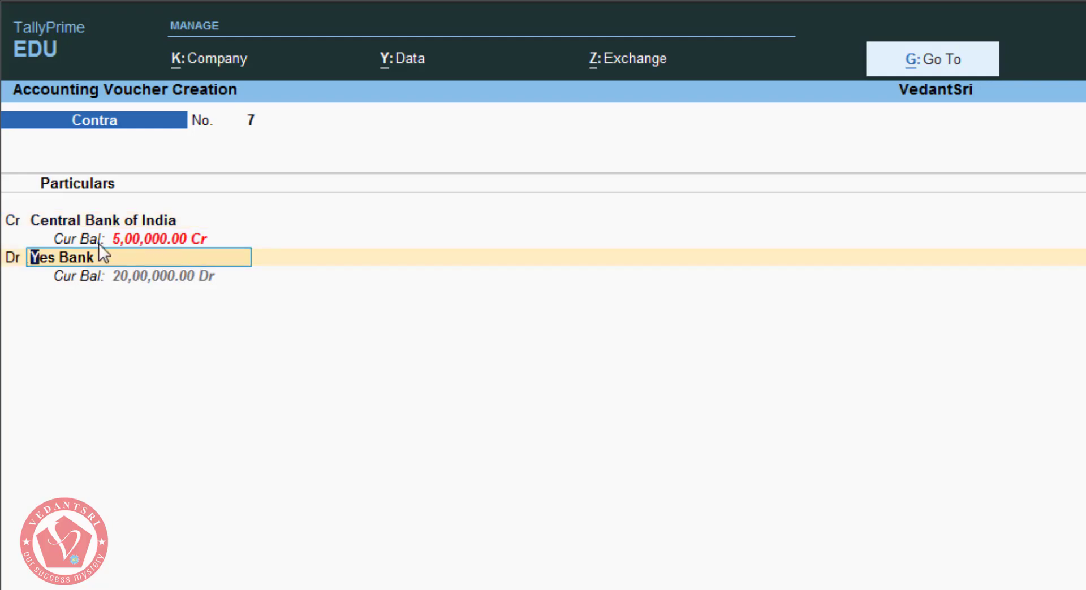
left_click(62, 218)
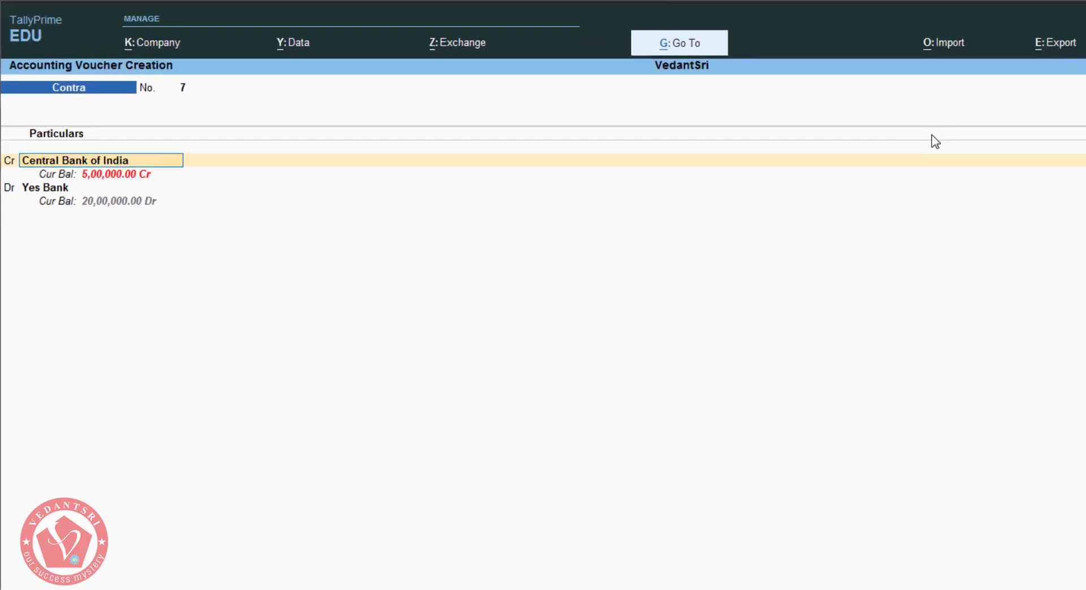
key("Return")
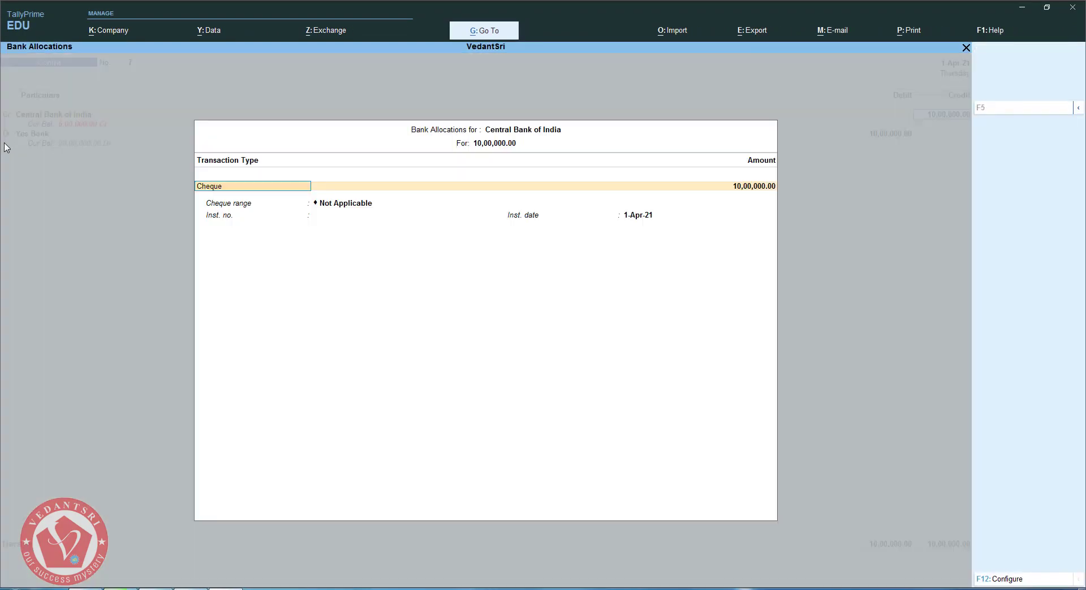
key("ctrl+a")
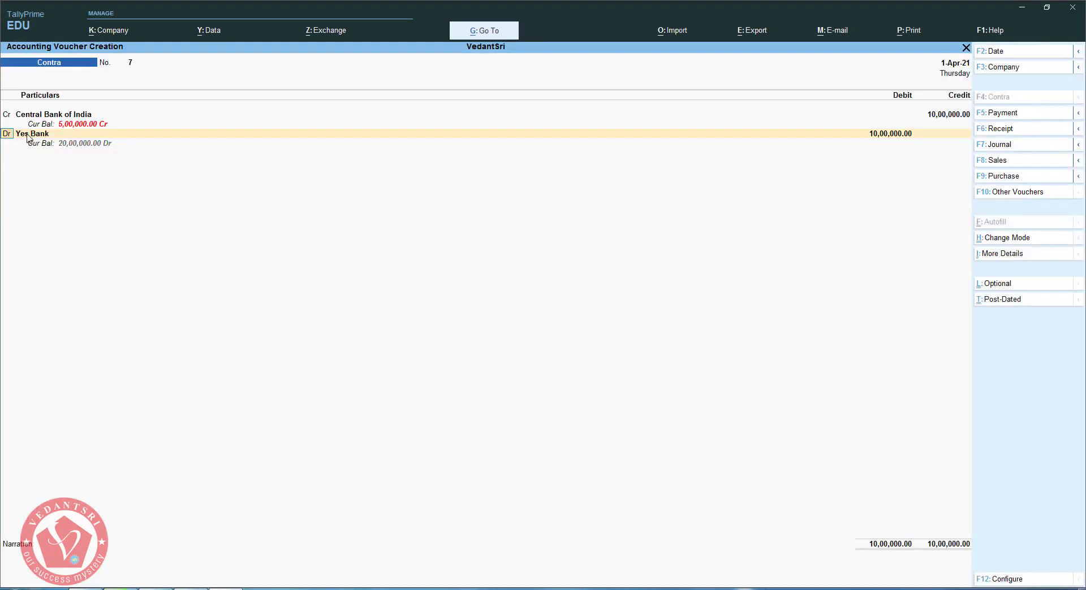
key("Return")
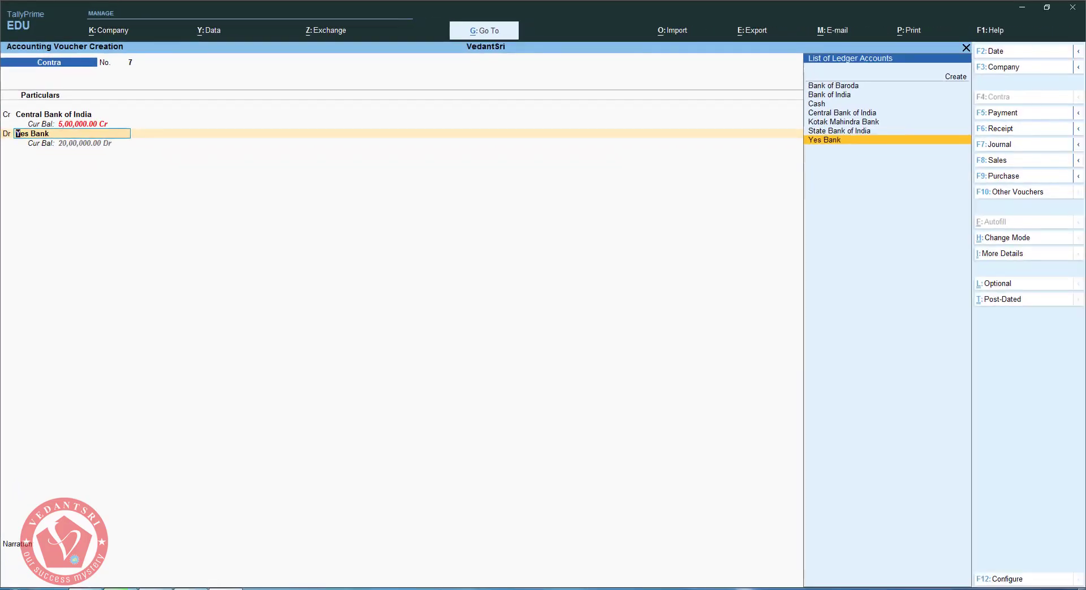
Switch to the WordPad exercise and examine the two receiving banks named in the first transaction.
key("alt+Tab")
left_click(600, 250)
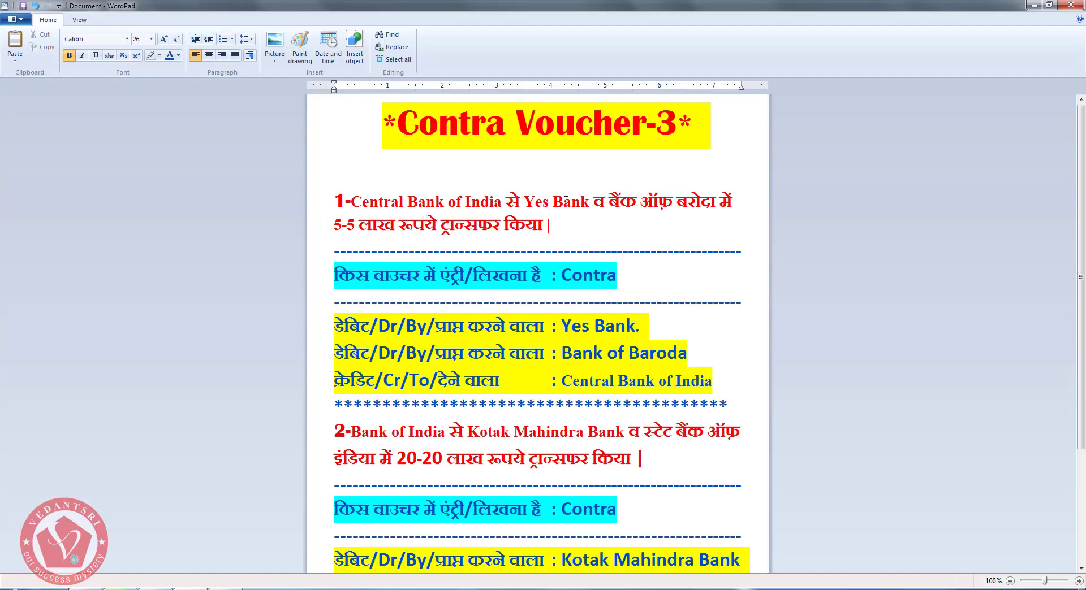
left_click_drag(525, 196, 697, 196)
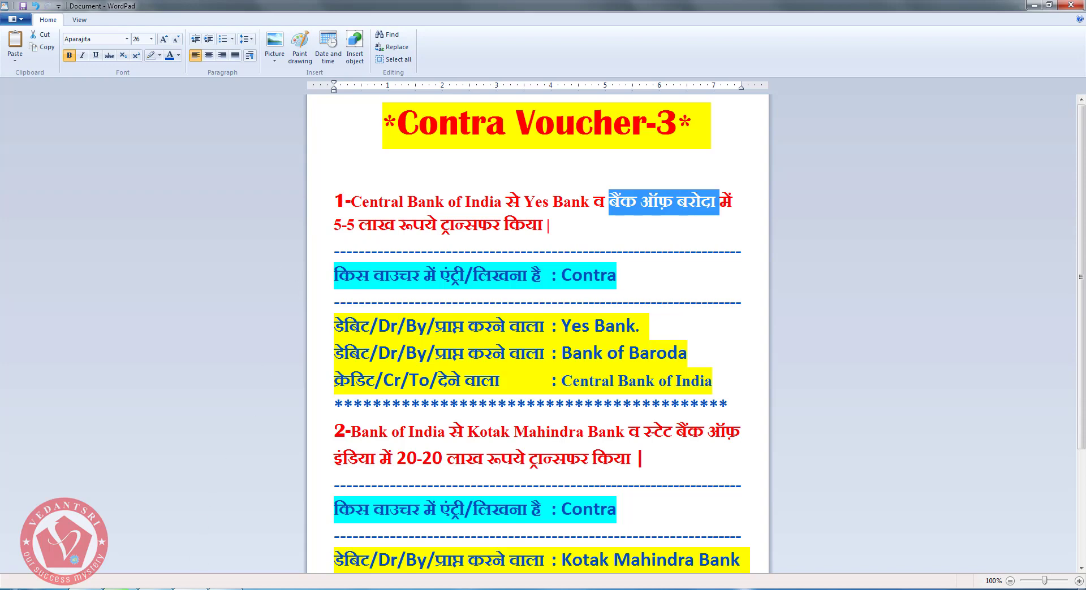
Return to the Contra voucher in TallyPrime and choose Yes Bank as the first debit ledger.
left_click(225, 589)
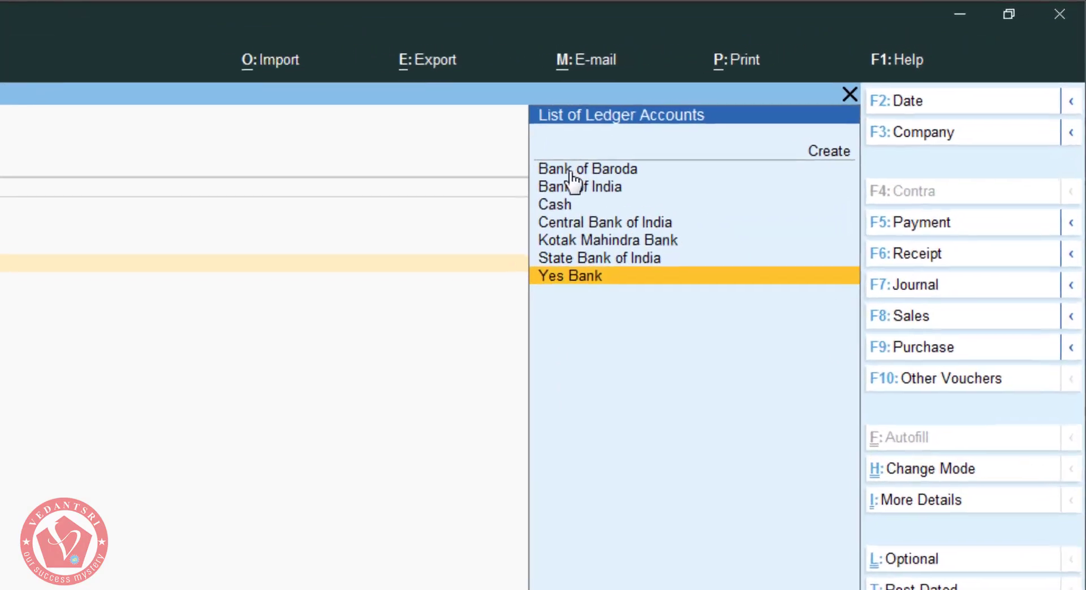
left_click(764, 104)
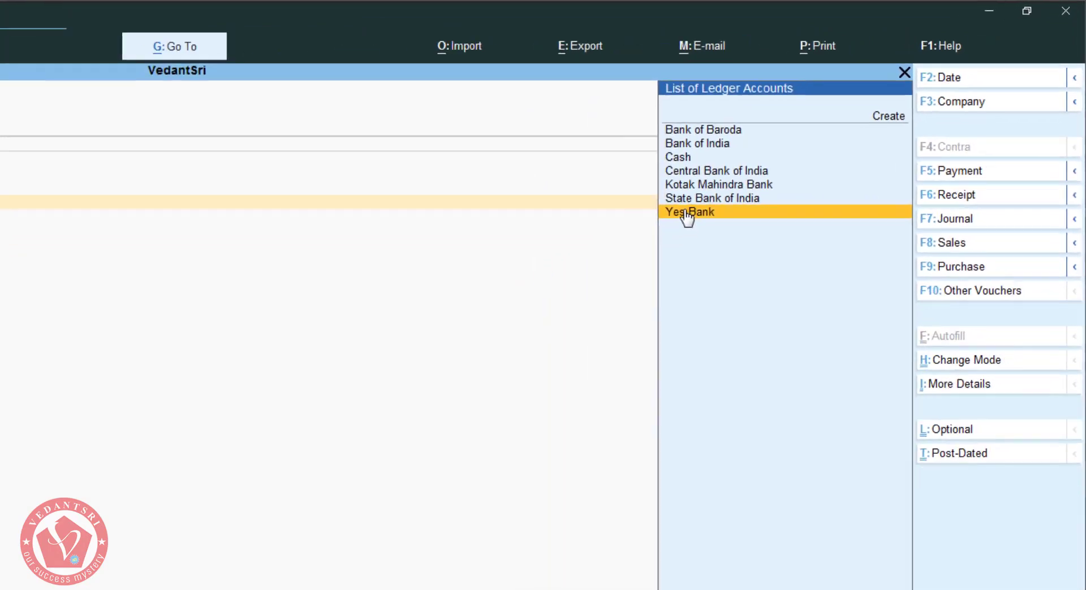
left_click(553, 285)
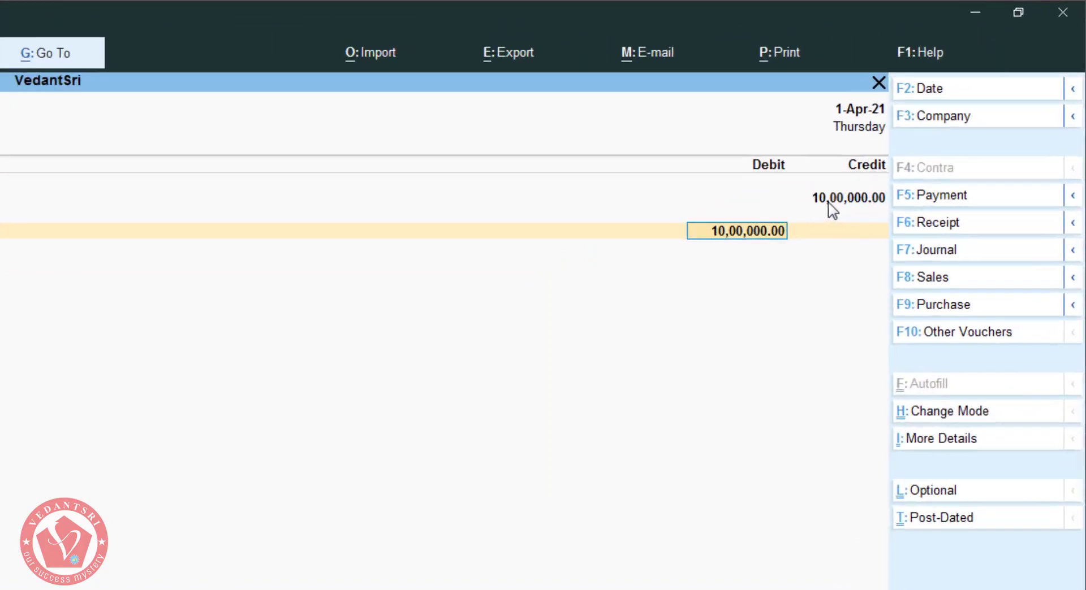
Check the Central Bank of India credit amount, set the Yes Bank debit to 500000 and accept its Cheque/DD bank allocation.
left_click(829, 202)
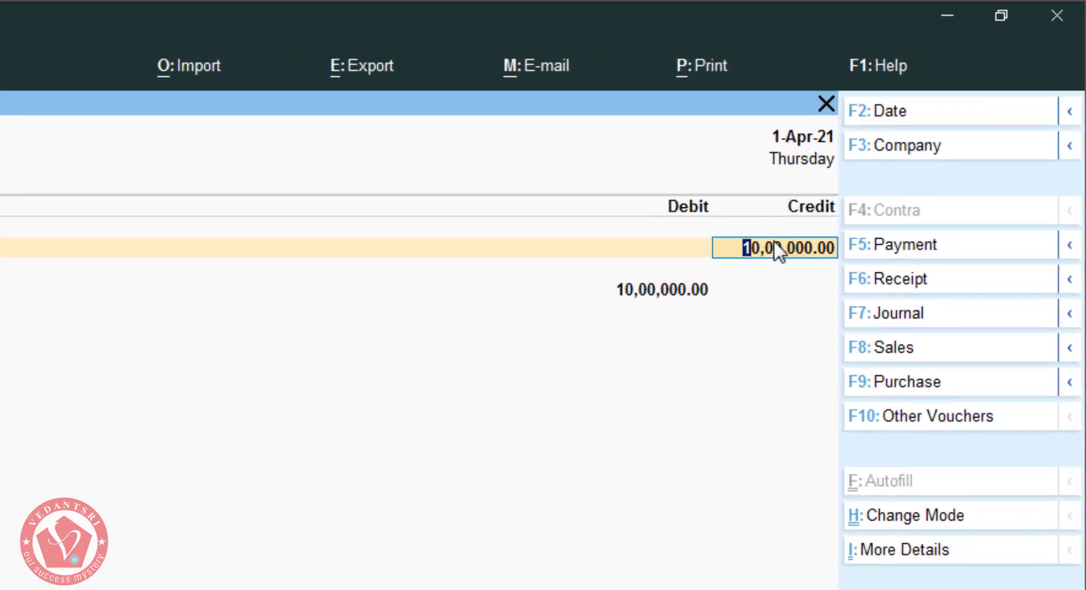
left_click(685, 289)
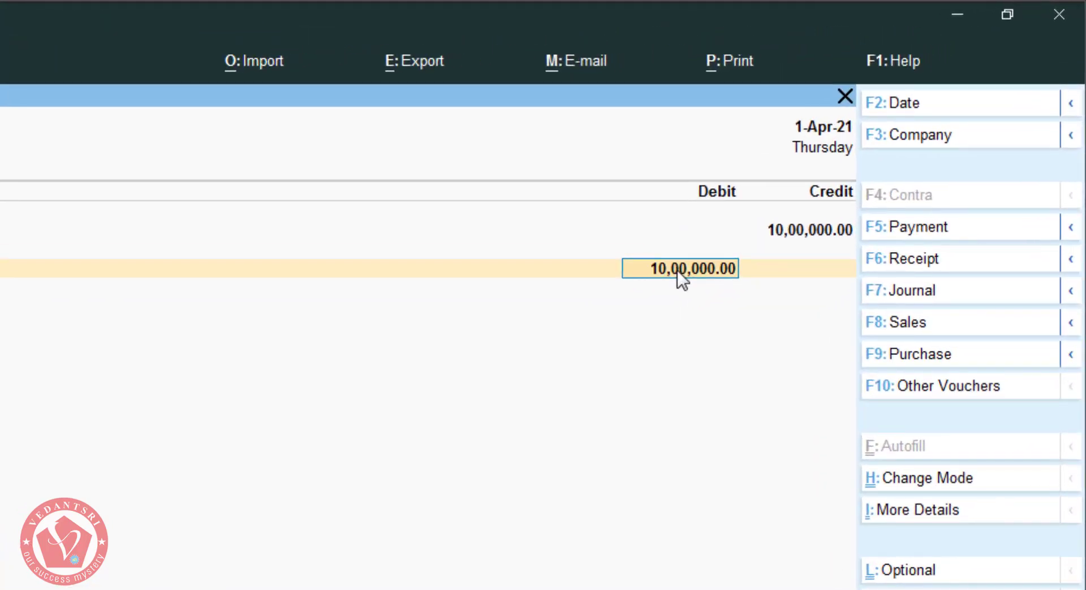
type("5000")
key("Return")
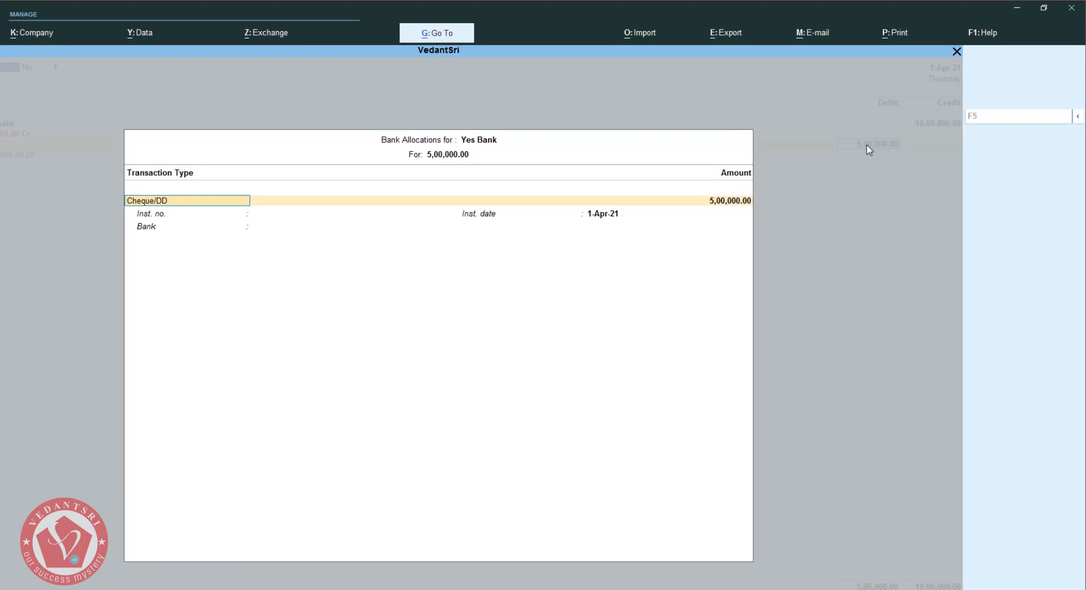
key("ctrl+a")
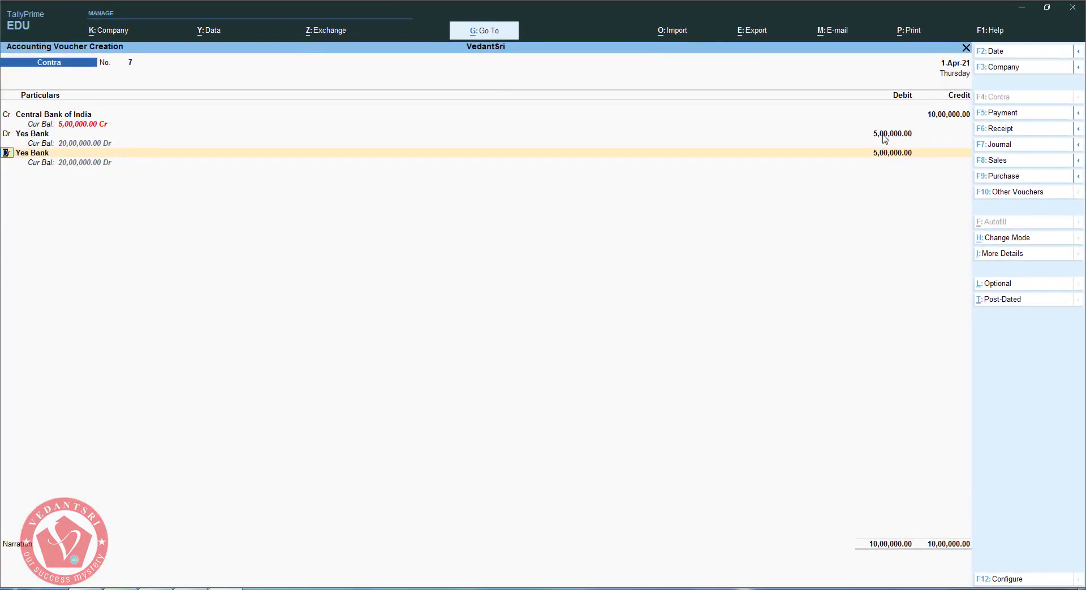
Add a second debit line for Bank of Baroda, checking the receiving banks against the WordPad exercise.
key("Return")
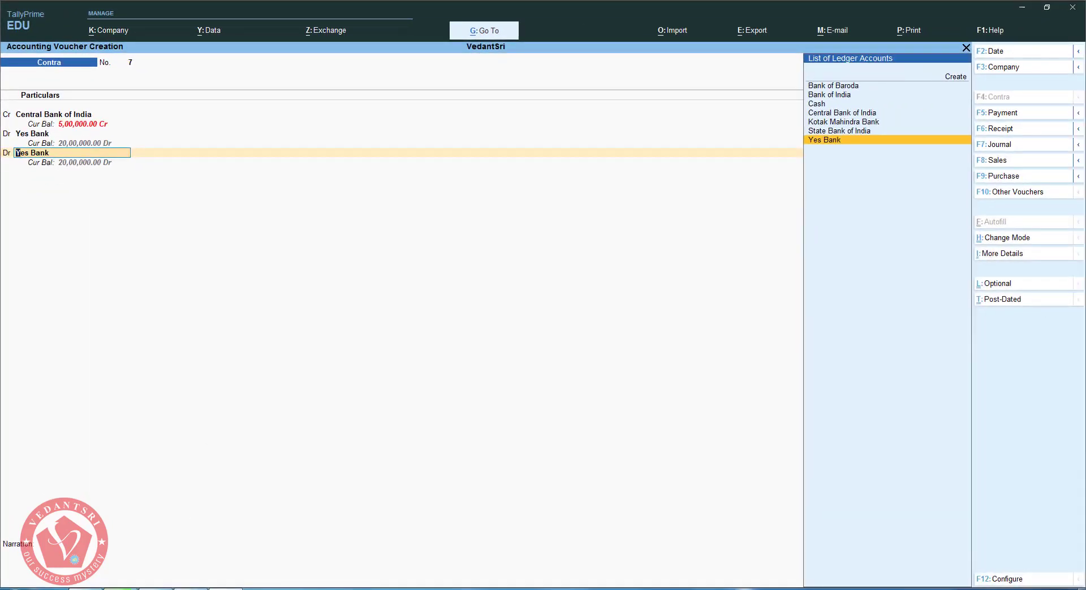
key("alt+Tab")
left_click(641, 212)
left_click_drag(612, 205, 692, 202)
left_click_drag(525, 199, 709, 204)
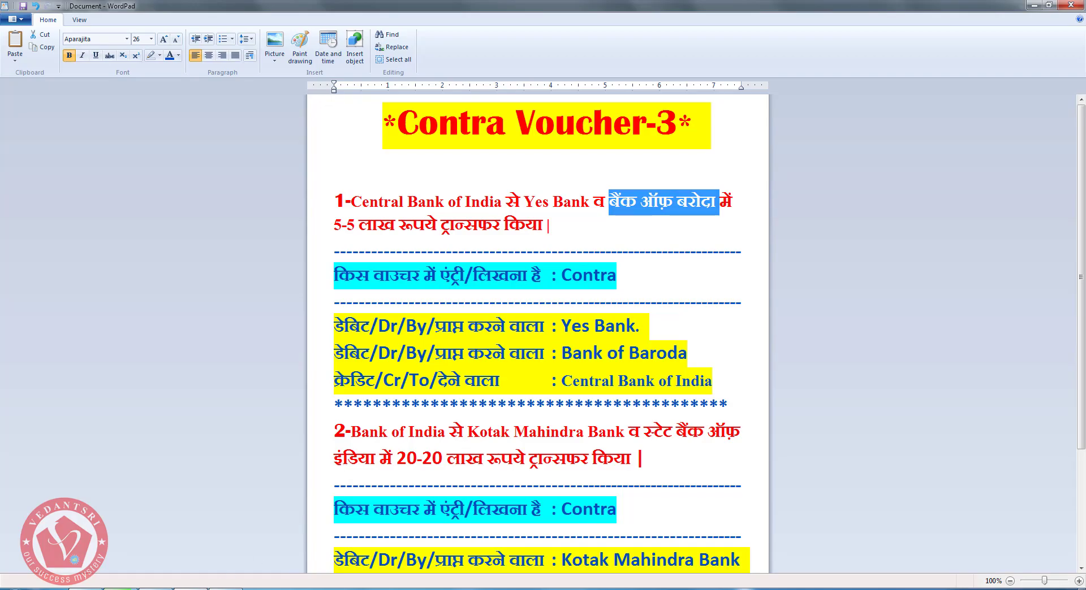
left_click(155, 589)
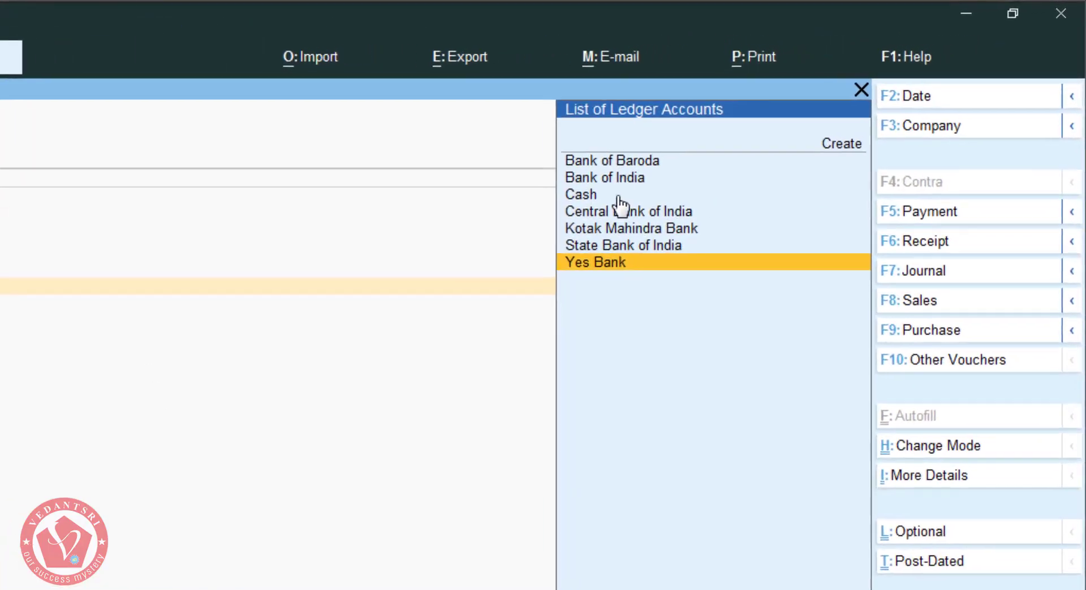
left_click(623, 164)
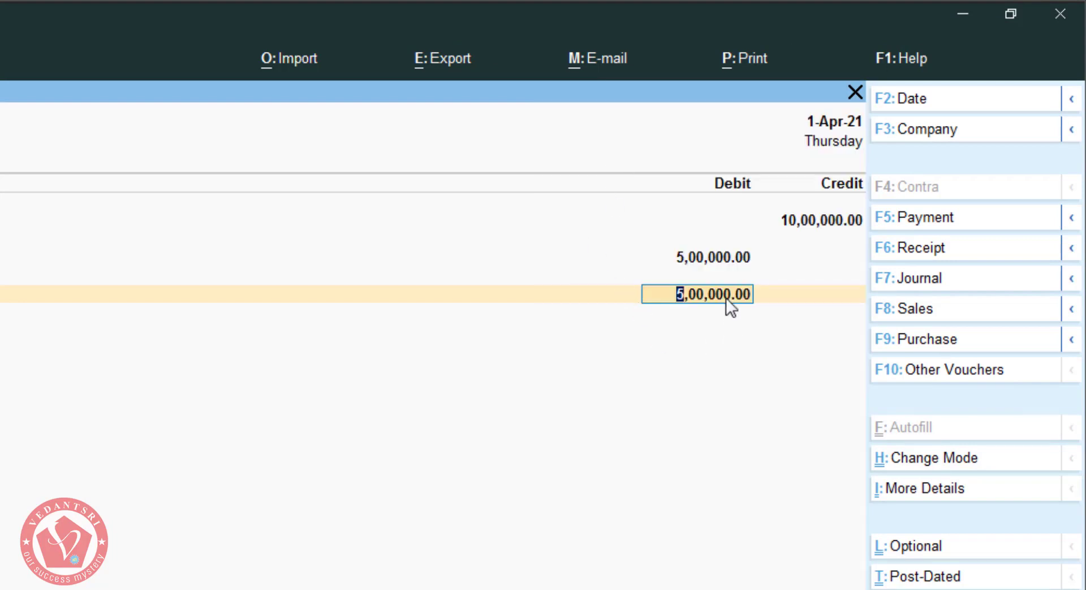
Review the Yes Bank, Bank of Baroda and Central Bank of India amounts and save the Contra voucher.
left_click(720, 258)
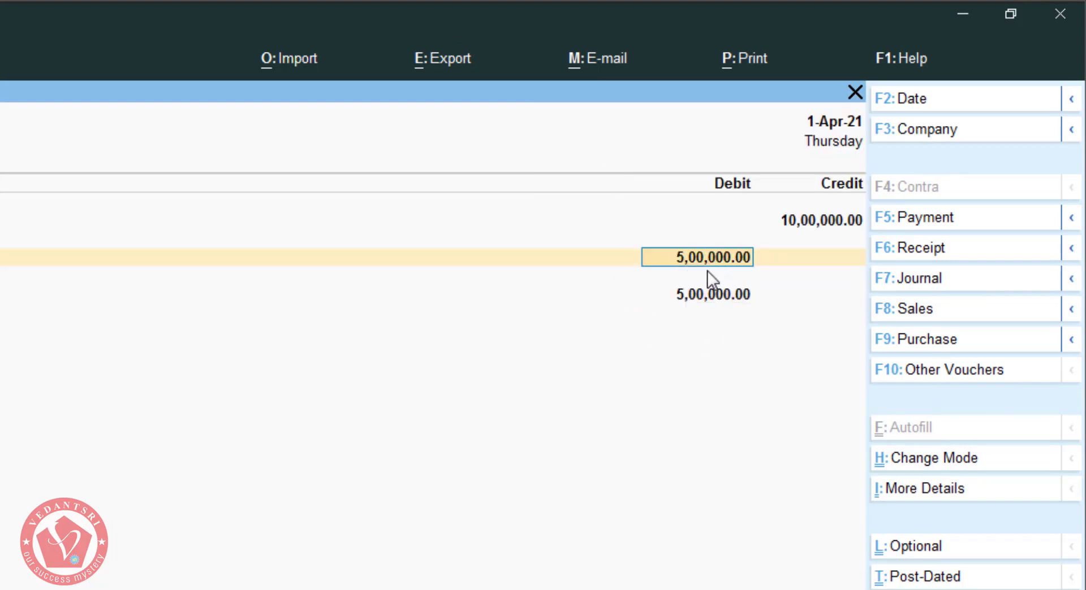
left_click(714, 294)
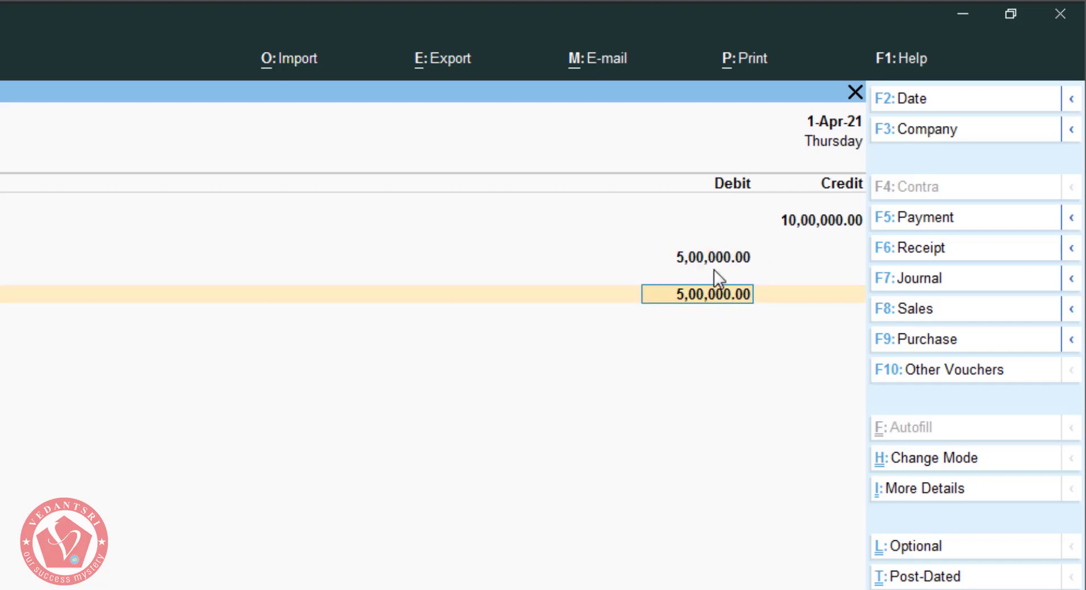
left_click(820, 217)
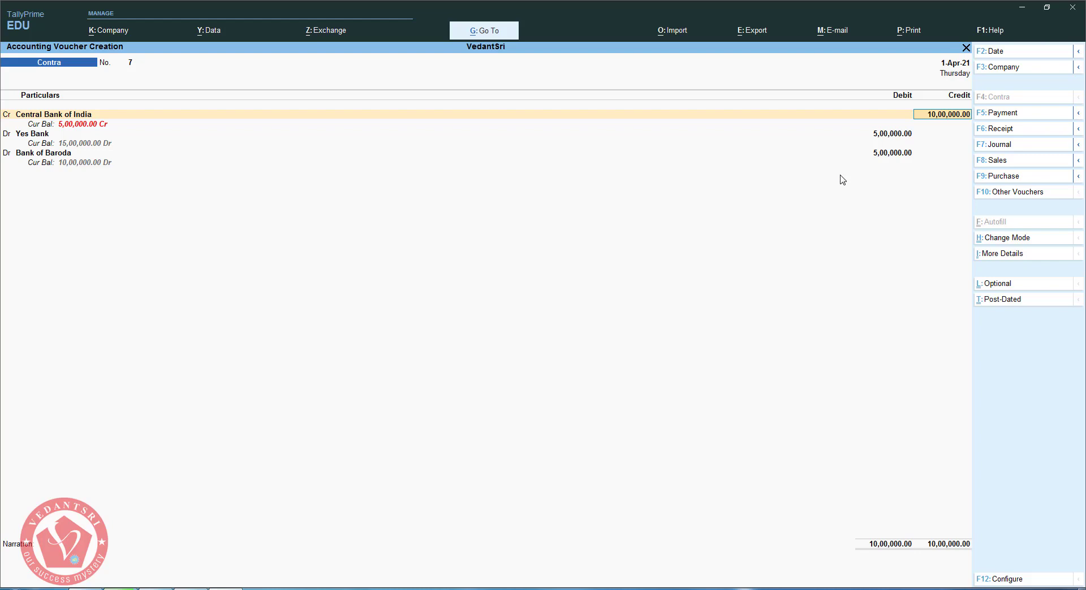
key("ctrl")
key("ctrl+a")
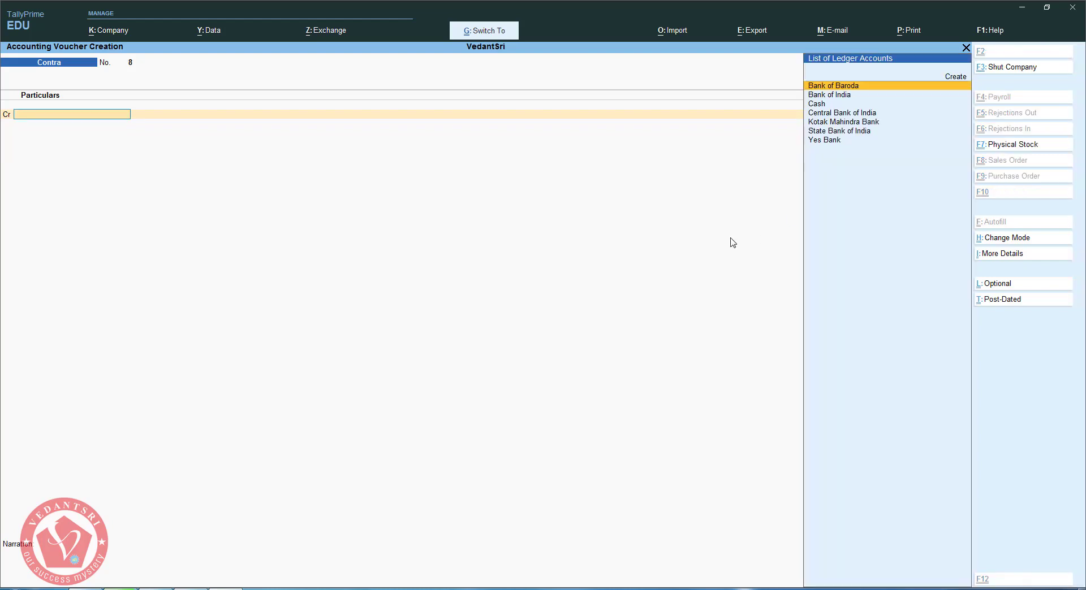
Switch to the WordPad exercise and go over the completed first transaction and the whole second transaction.
key("alt+Tab")
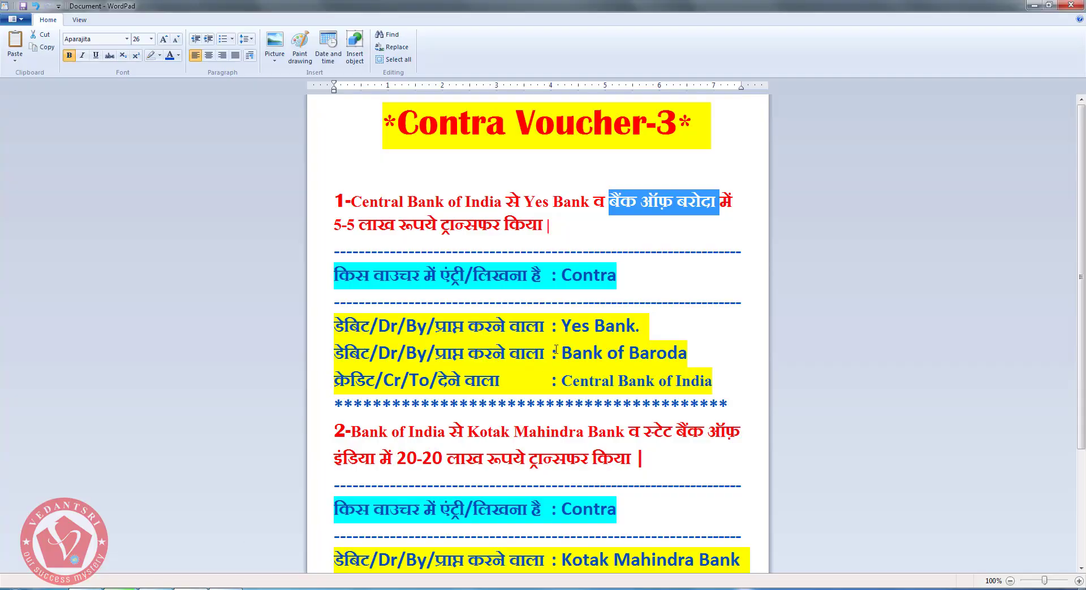
left_click_drag(716, 380, 335, 201)
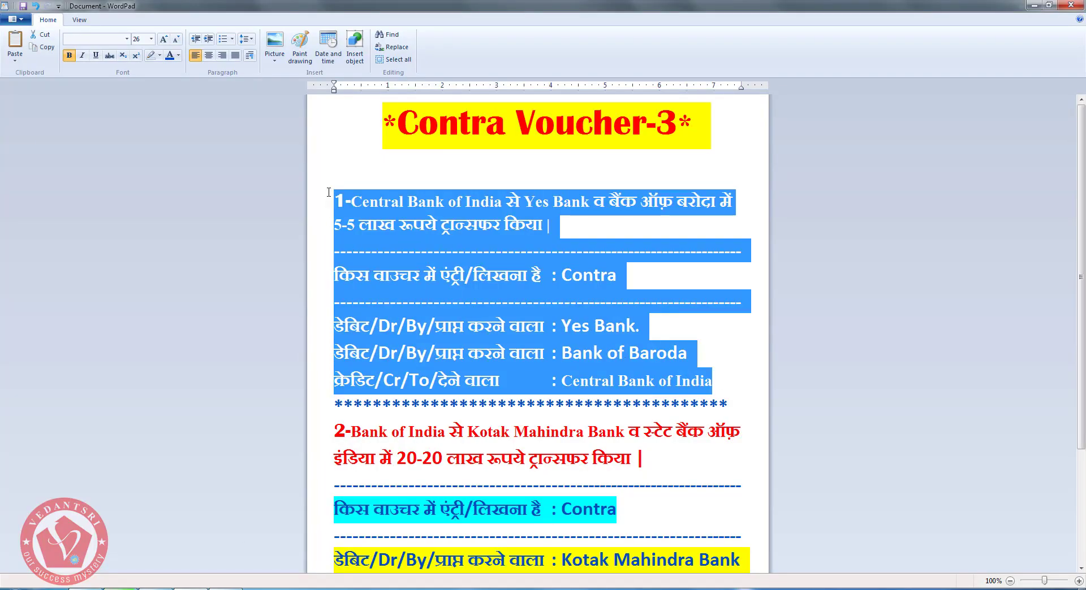
scroll(668, 462, "down", 1)
scroll(668, 462, "down", 3)
left_click_drag(335, 274, 314, 285)
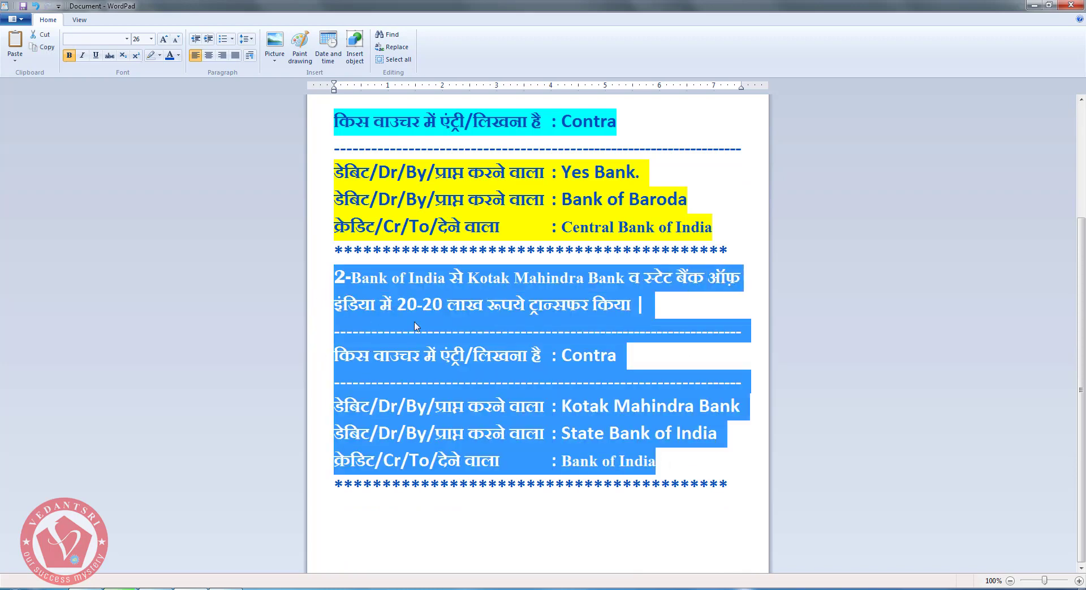
left_click(672, 471)
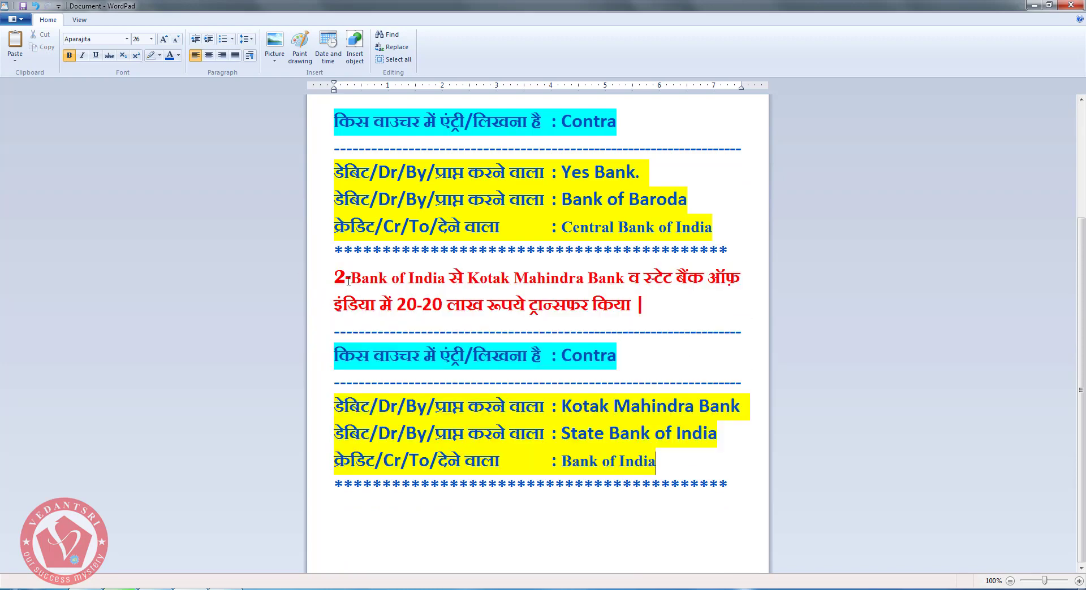
Examine the paying bank, the two receiving banks and the amount per bank in the second transaction, comparing it with the first.
left_click_drag(351, 274, 433, 279)
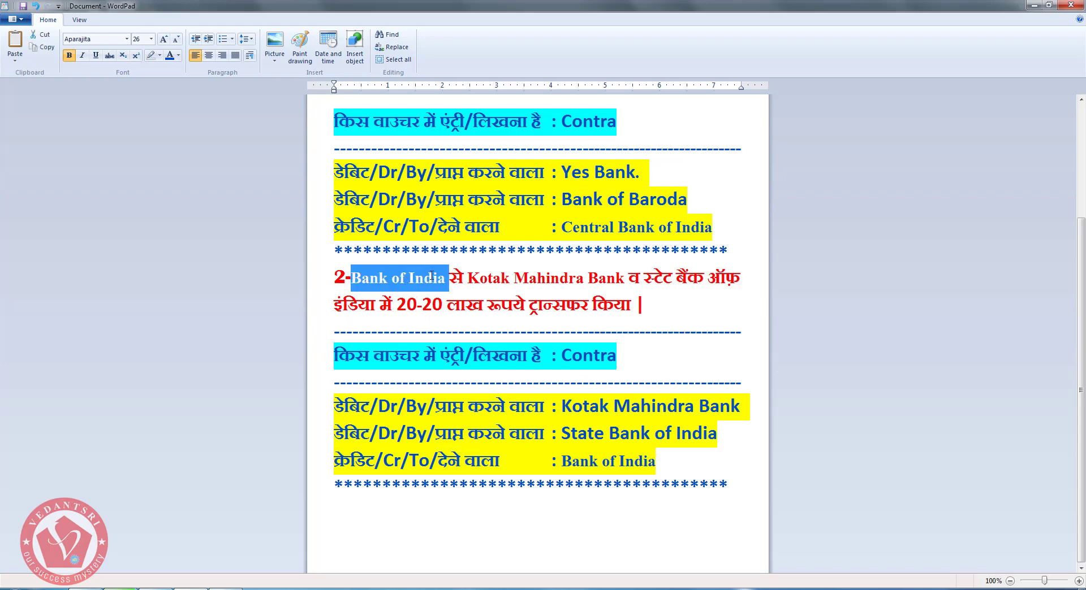
left_click(467, 279)
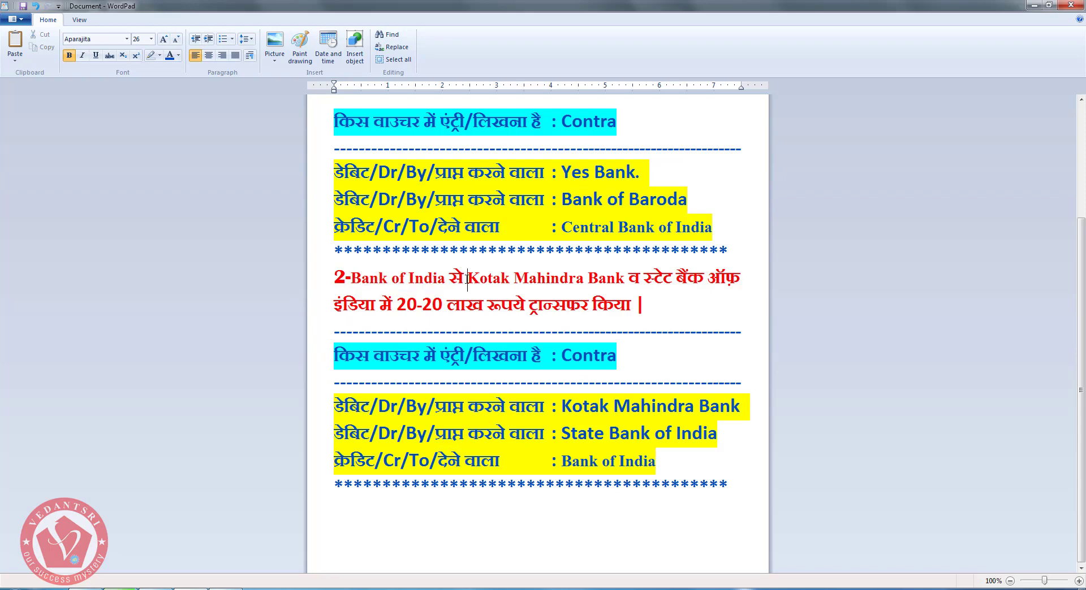
left_click_drag(467, 280, 746, 284)
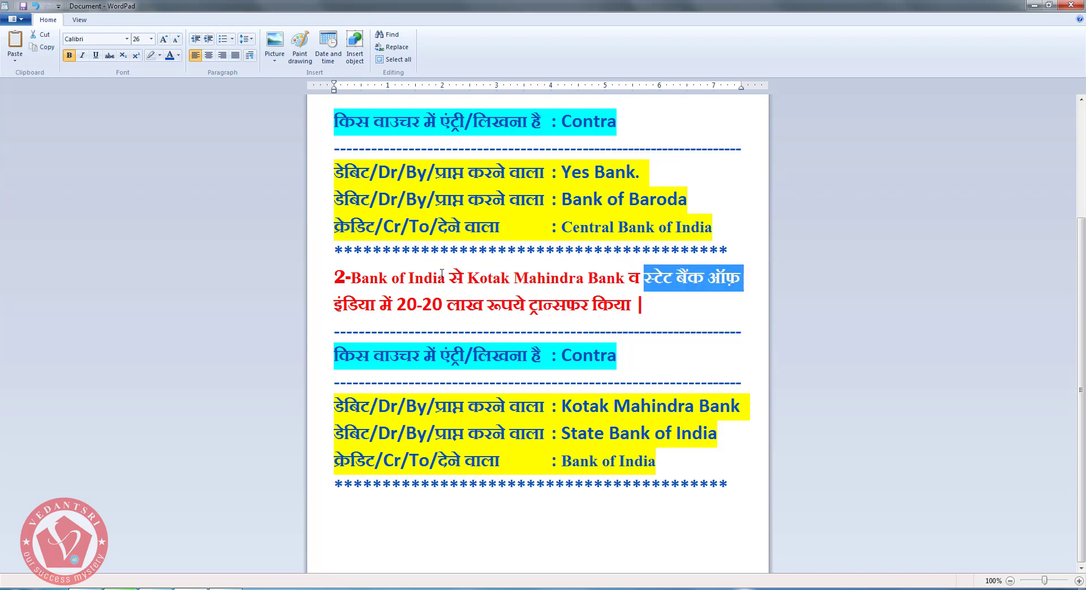
left_click_drag(351, 278, 438, 283)
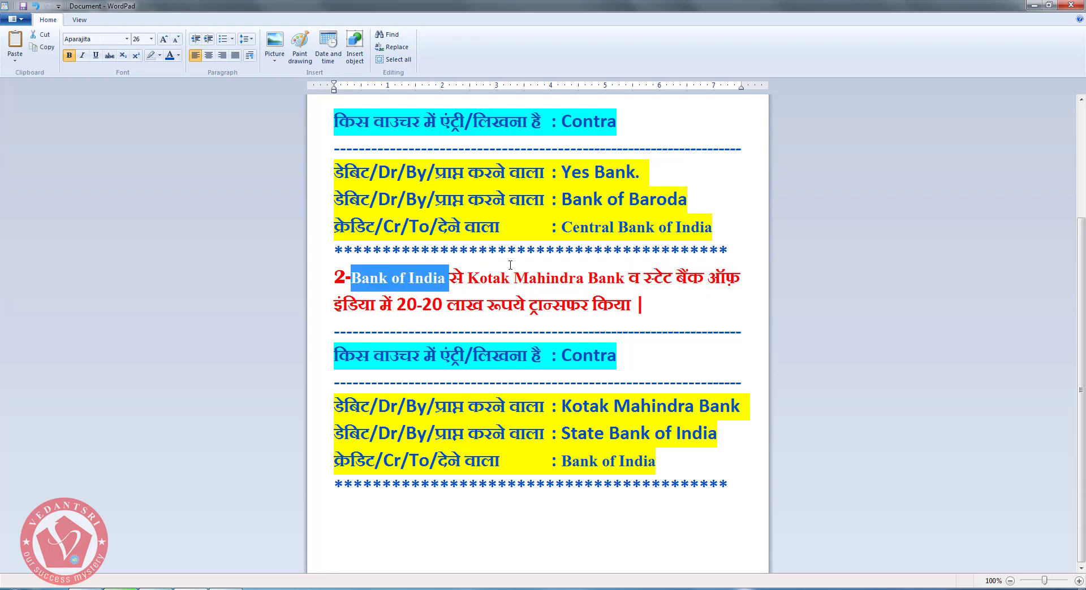
scroll(720, 229, "up", 3)
left_click_drag(341, 222, 360, 223)
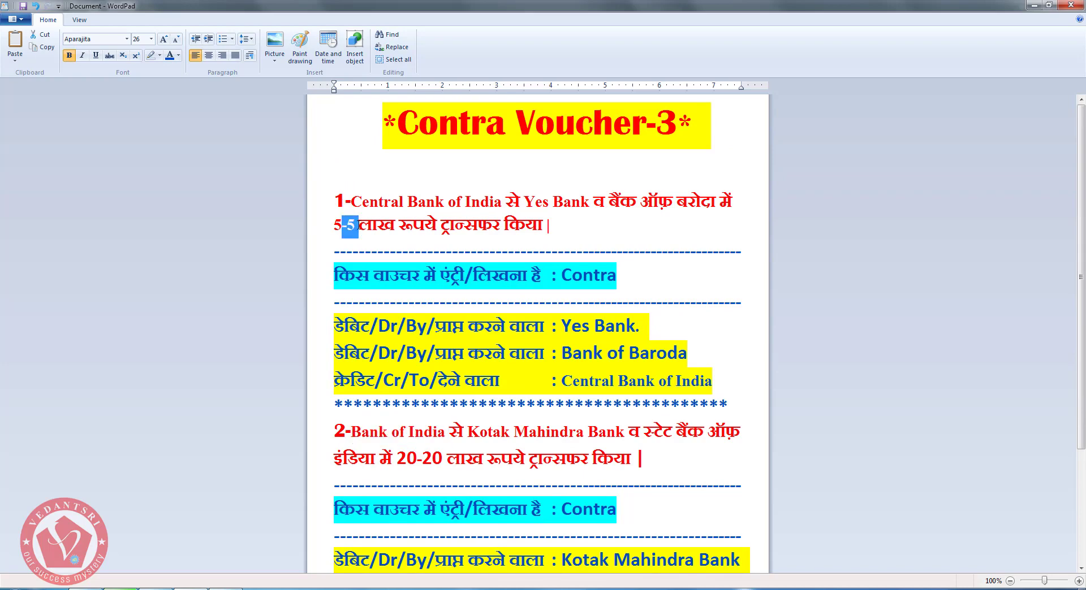
scroll(362, 226, "down", 3)
left_click_drag(398, 300, 430, 303)
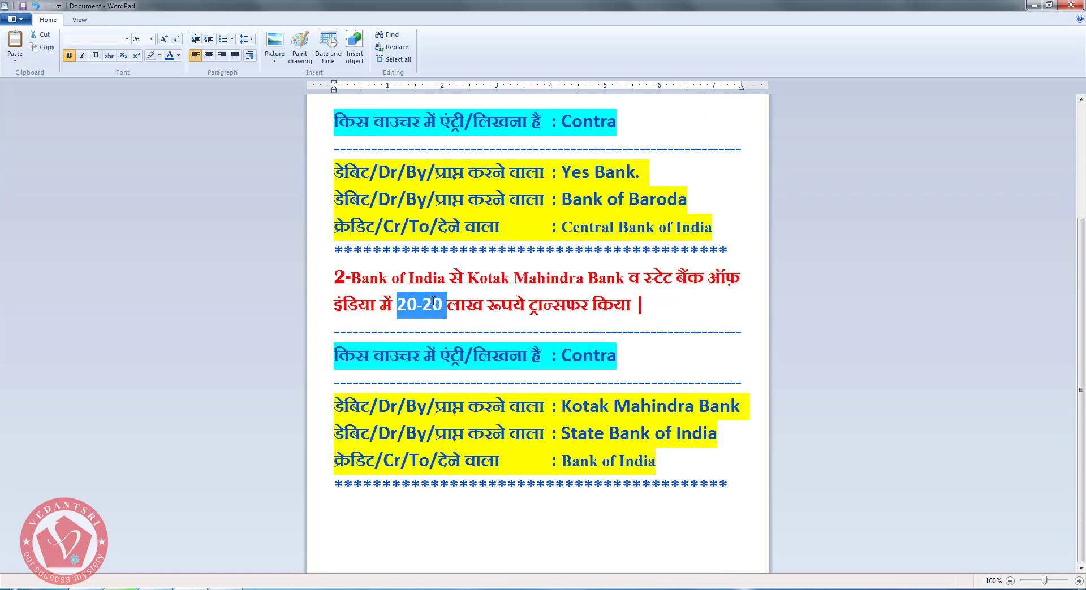
left_click_drag(351, 279, 737, 284)
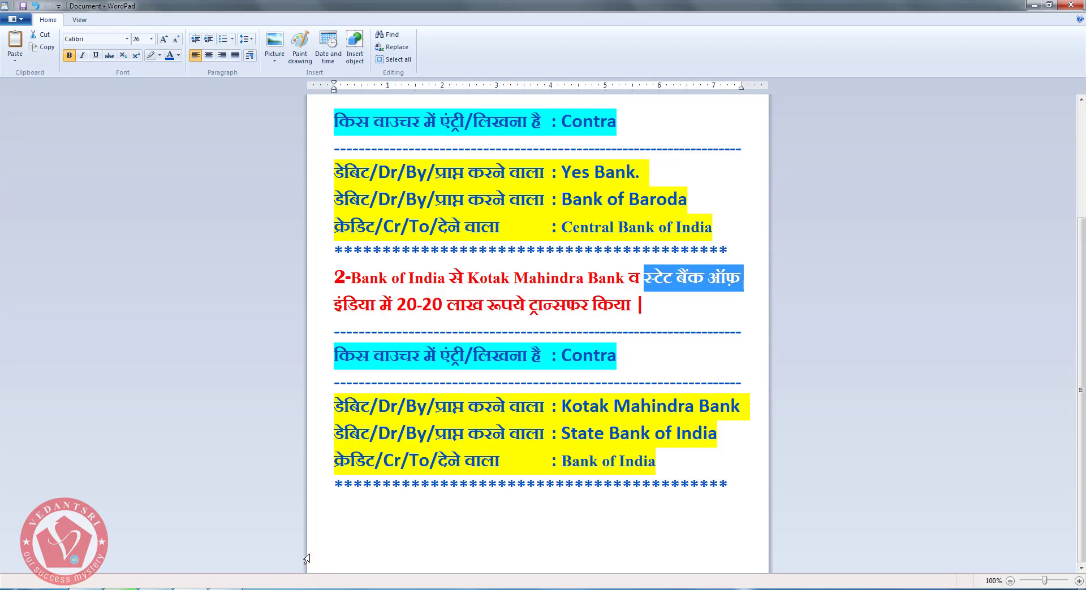
Choose Bank of India as the credit ledger of the new Contra voucher in TallyPrime, checking the paying bank in the WordPad exercise.
left_click(226, 589)
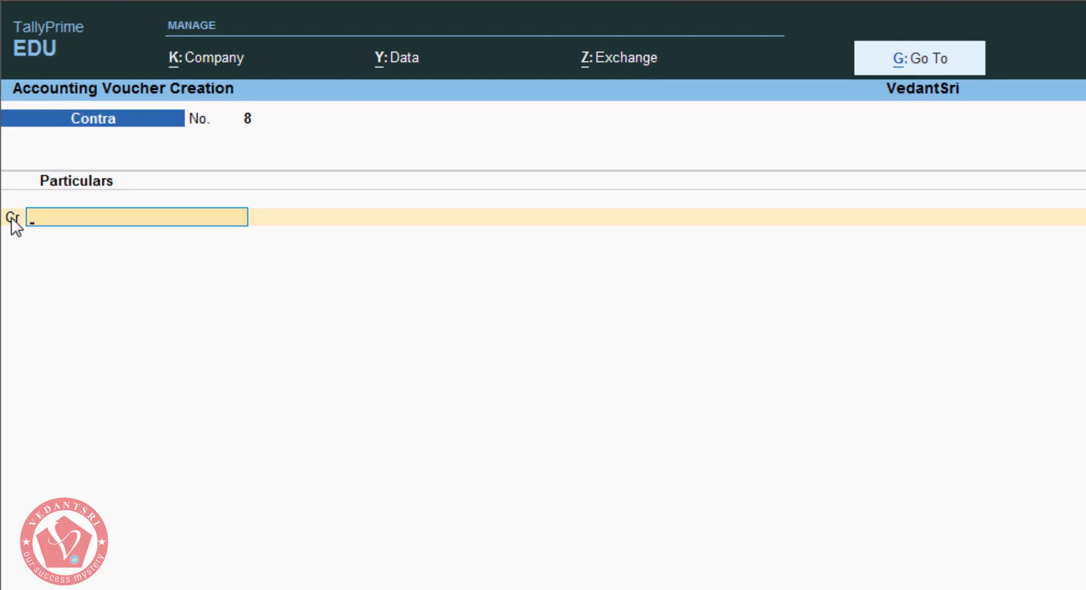
left_click(218, 588)
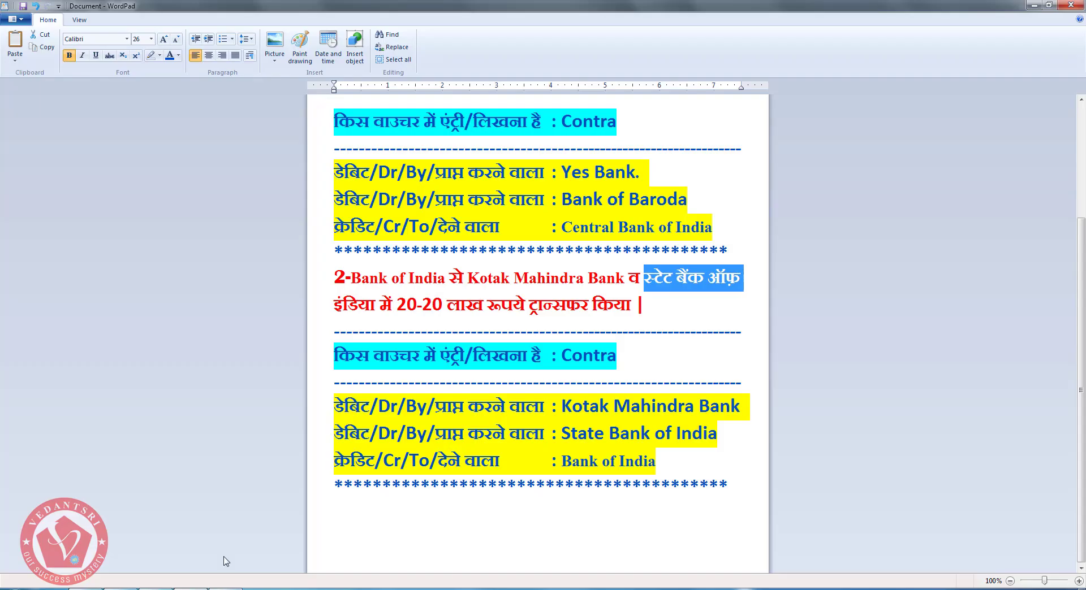
left_click(398, 406)
left_click_drag(351, 281, 447, 283)
left_click(225, 588)
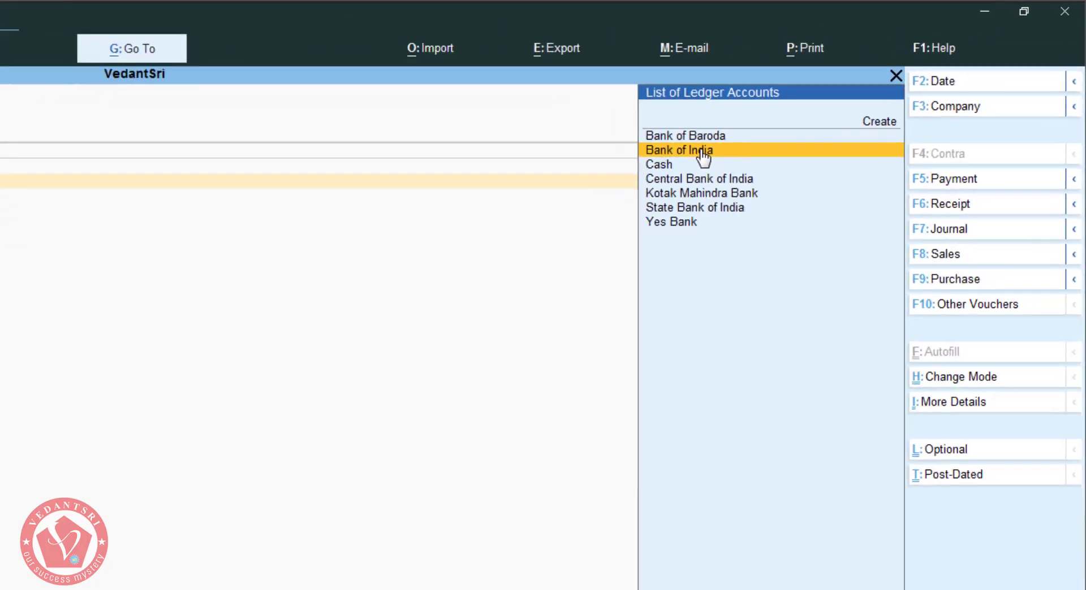
left_click(702, 152)
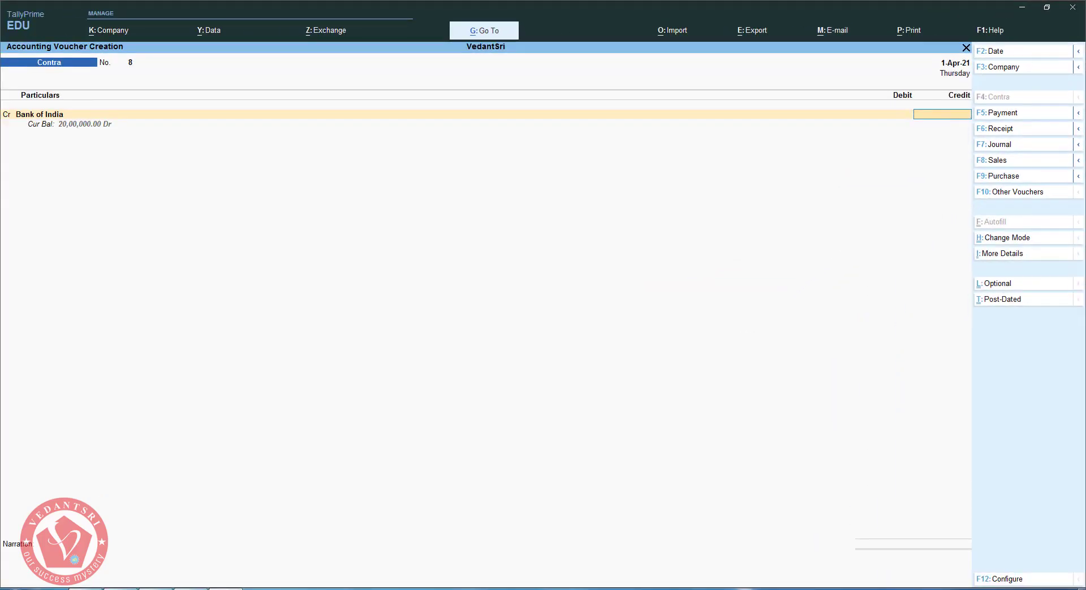
Check the amount for each receiving bank in the WordPad exercise and enter 4000000 as the Bank of India credit in TallyPrime.
key("alt+Tab")
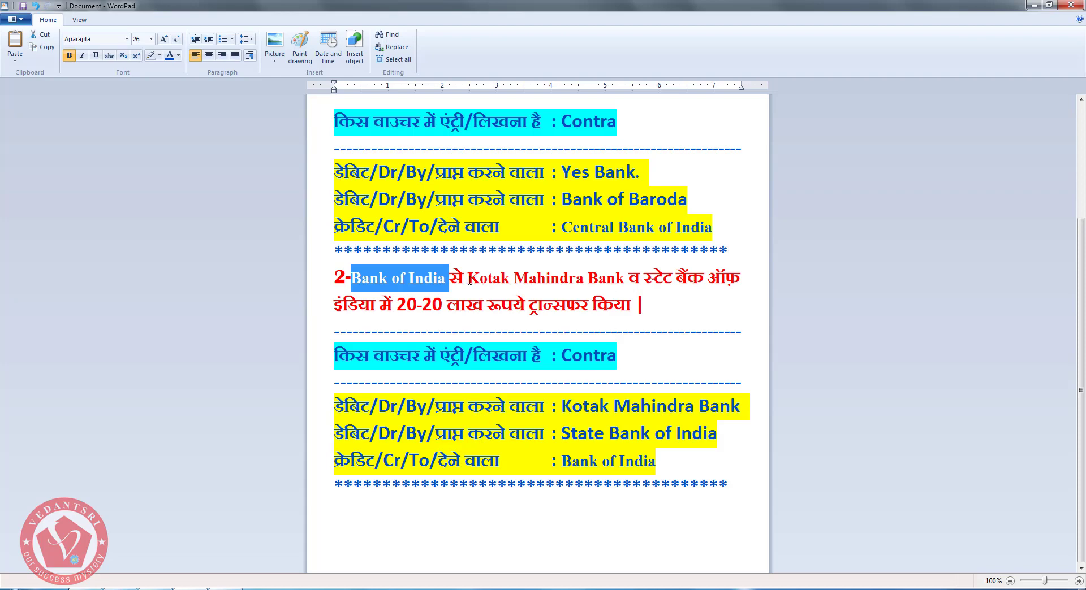
left_click_drag(469, 281, 615, 282)
left_click_drag(423, 305, 444, 305)
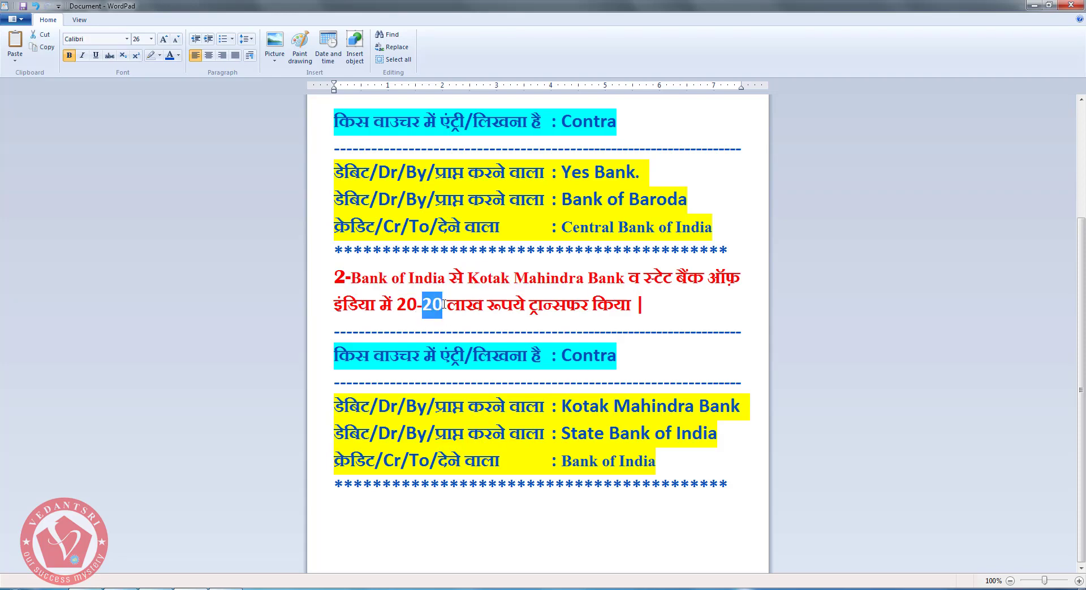
left_click_drag(640, 278, 745, 278)
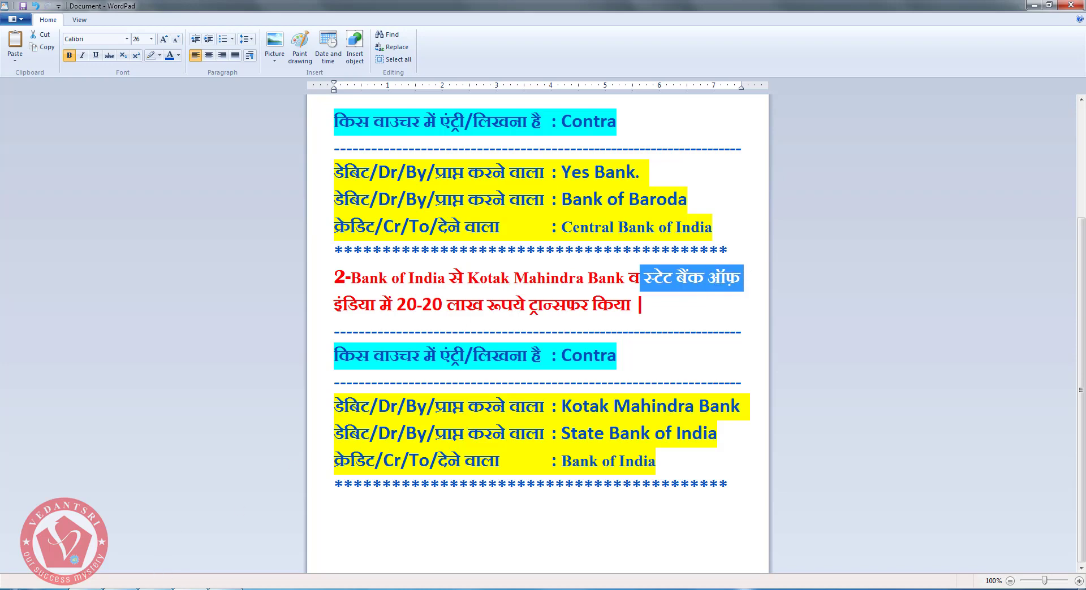
left_click(226, 589)
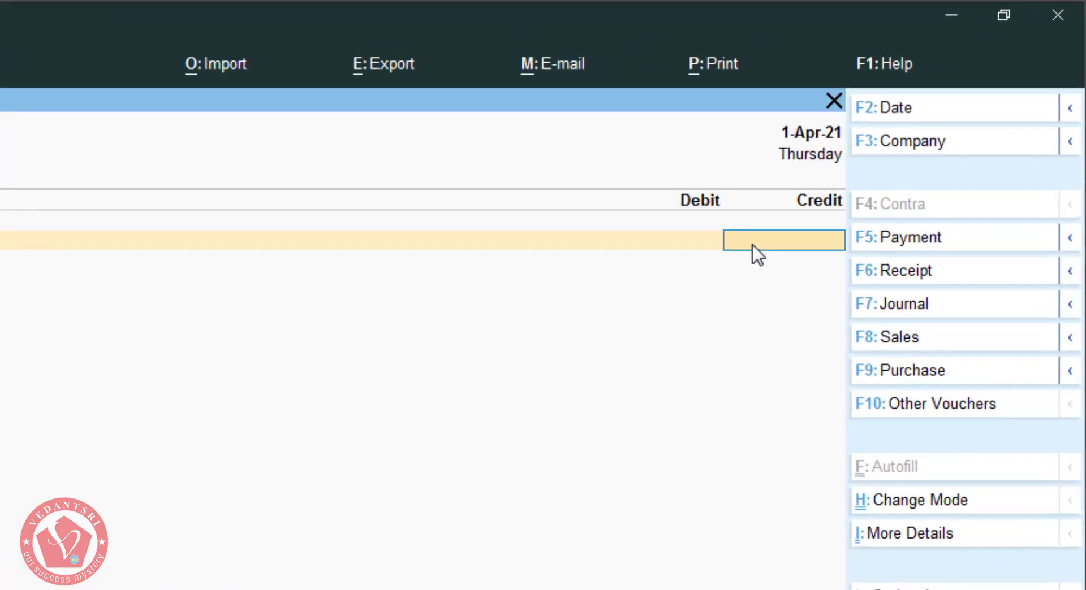
type("4000000")
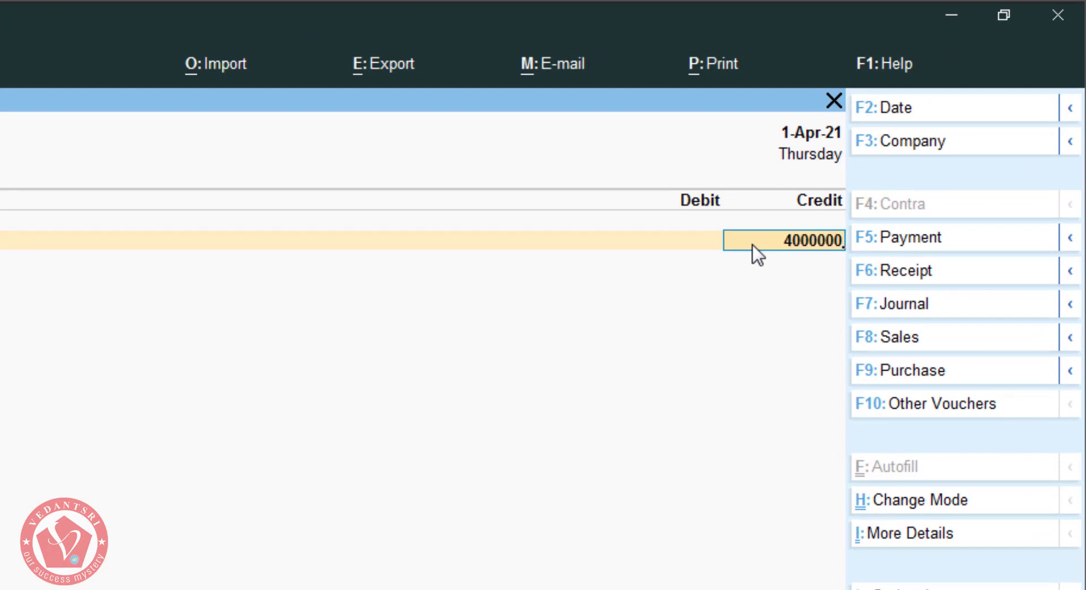
Accept the Bank of India bank allocation and choose Kotak Mahindra Bank as the first debit ledger, checking the receiving banks in the WordPad exercise.
key("Return")
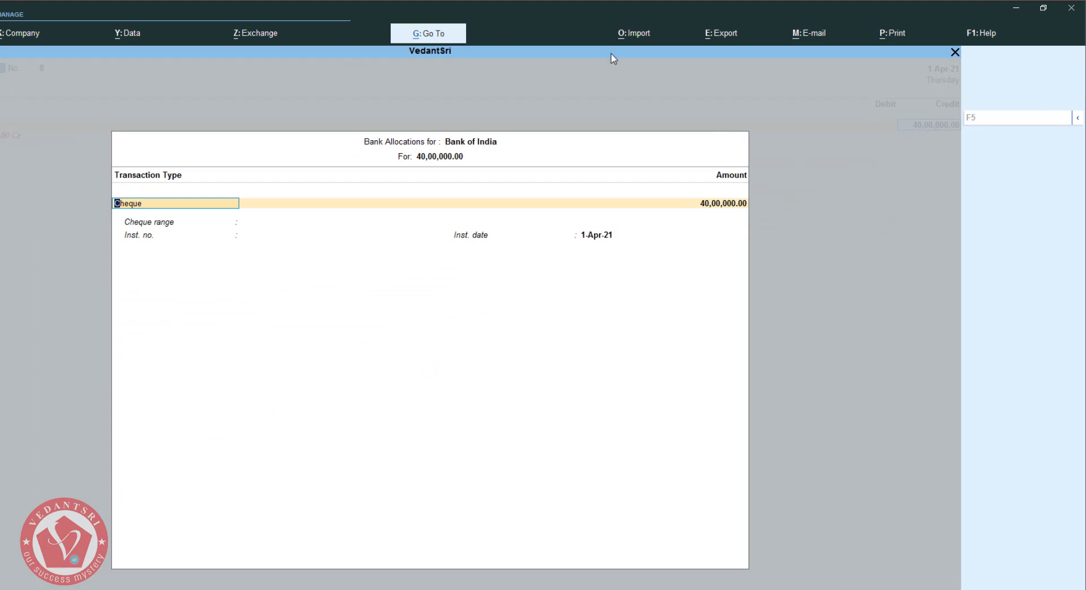
key("ctrl+a")
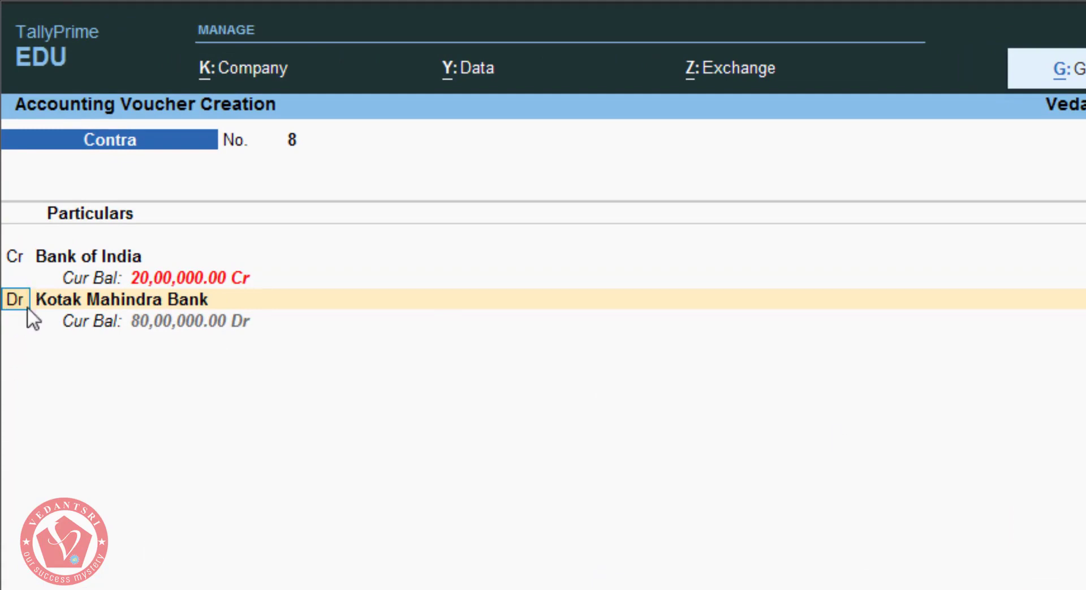
key("Return")
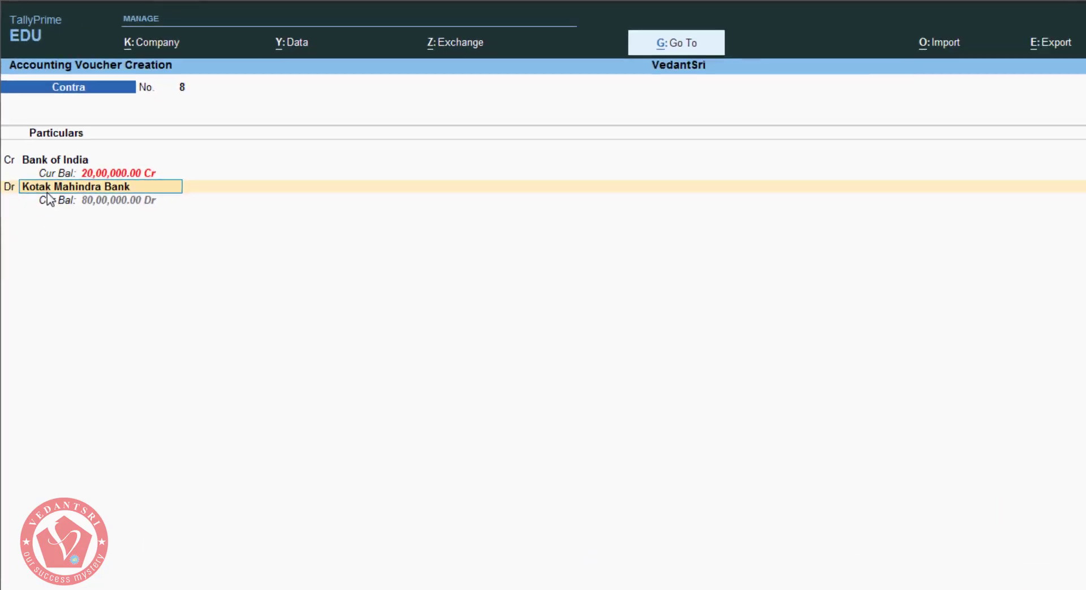
left_click(225, 589)
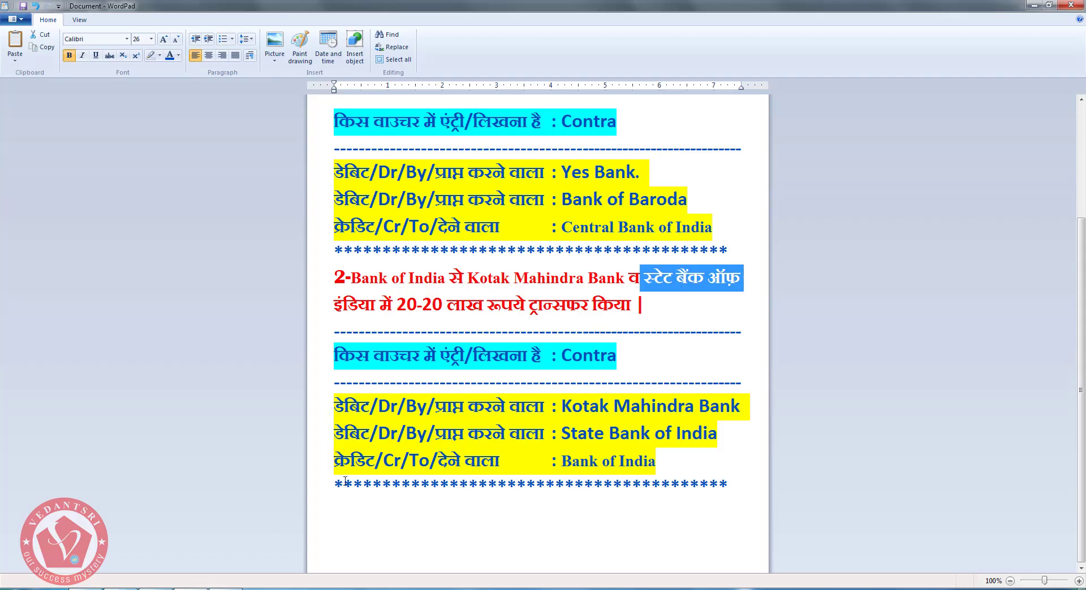
left_click(630, 334)
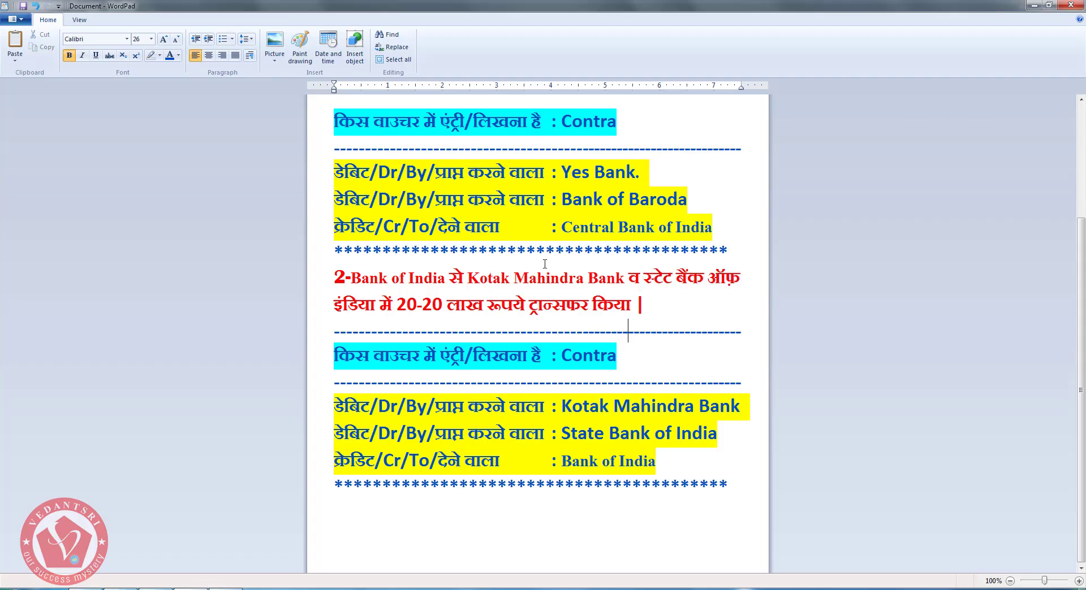
left_click_drag(473, 275, 723, 276)
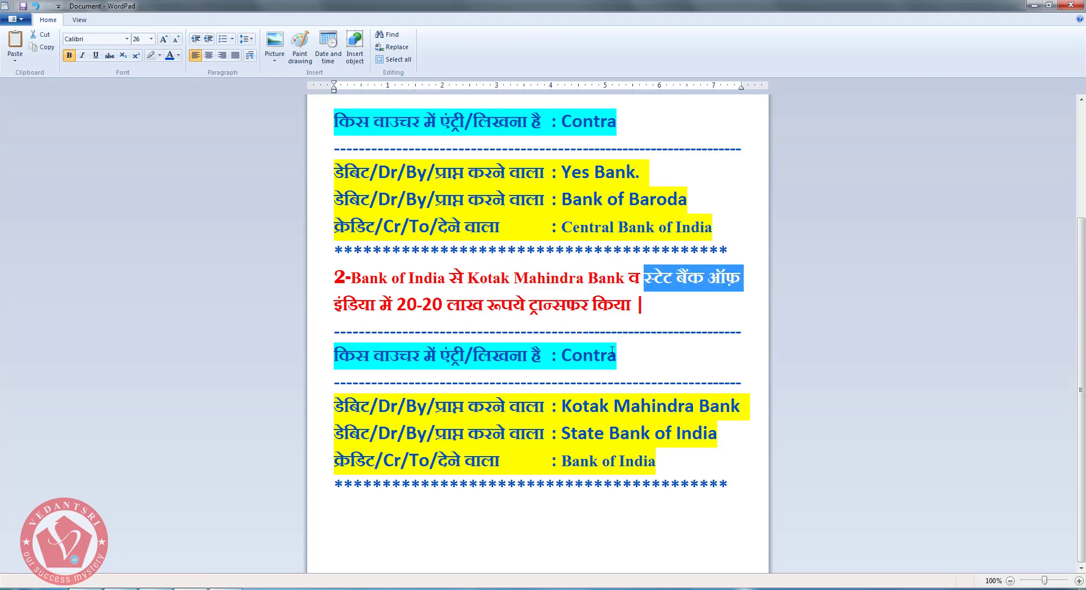
left_click(225, 589)
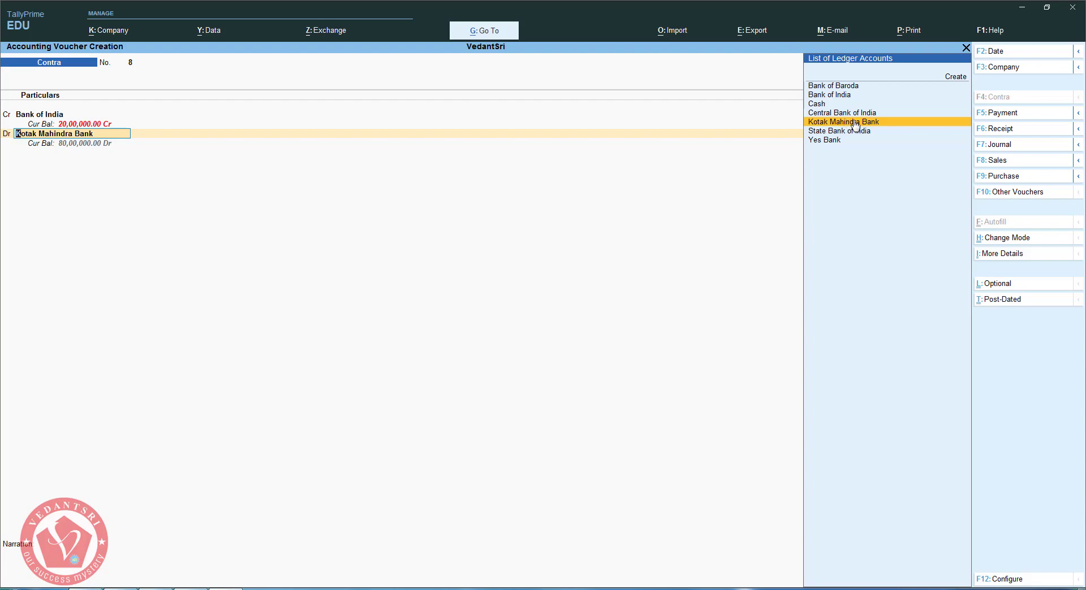
left_click(855, 123)
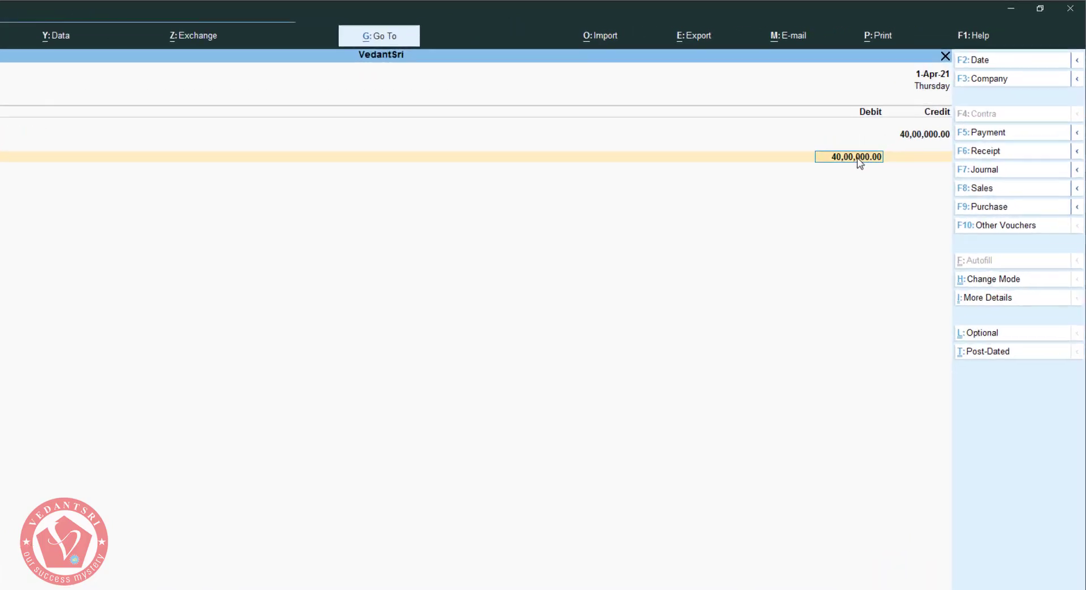
Compare the voucher's credit and debit amounts, and examine the amount per receiving bank in the WordPad exercise.
left_click(777, 243)
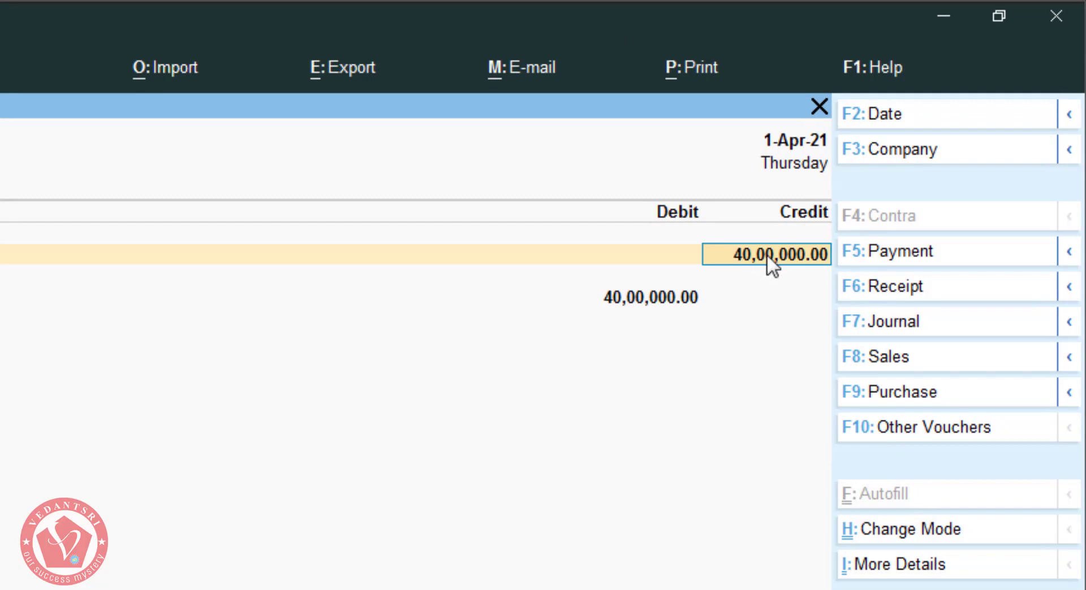
left_click(622, 295)
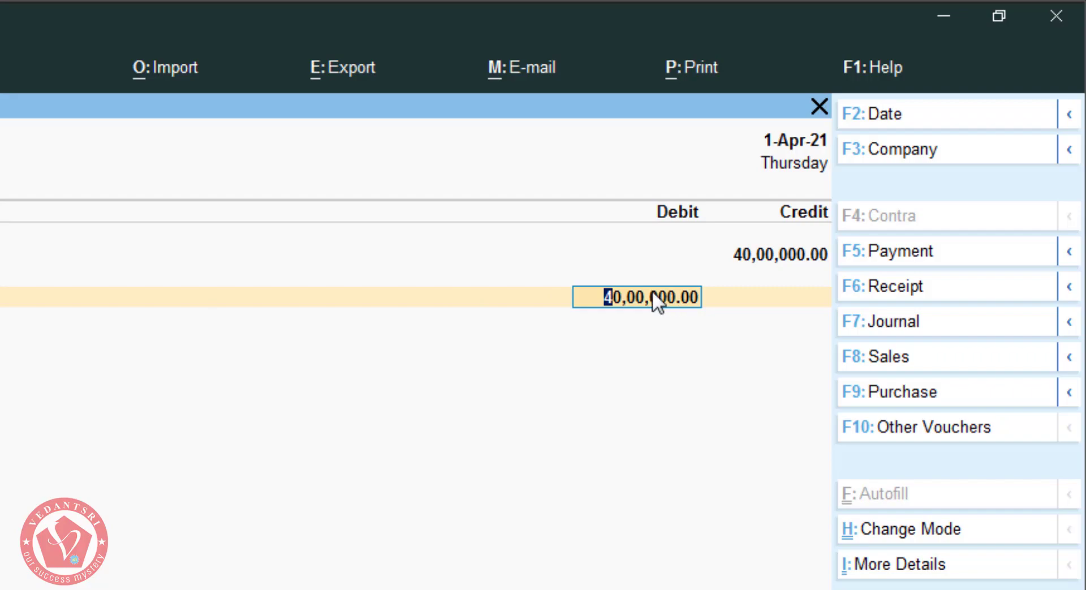
key("alt+Tab")
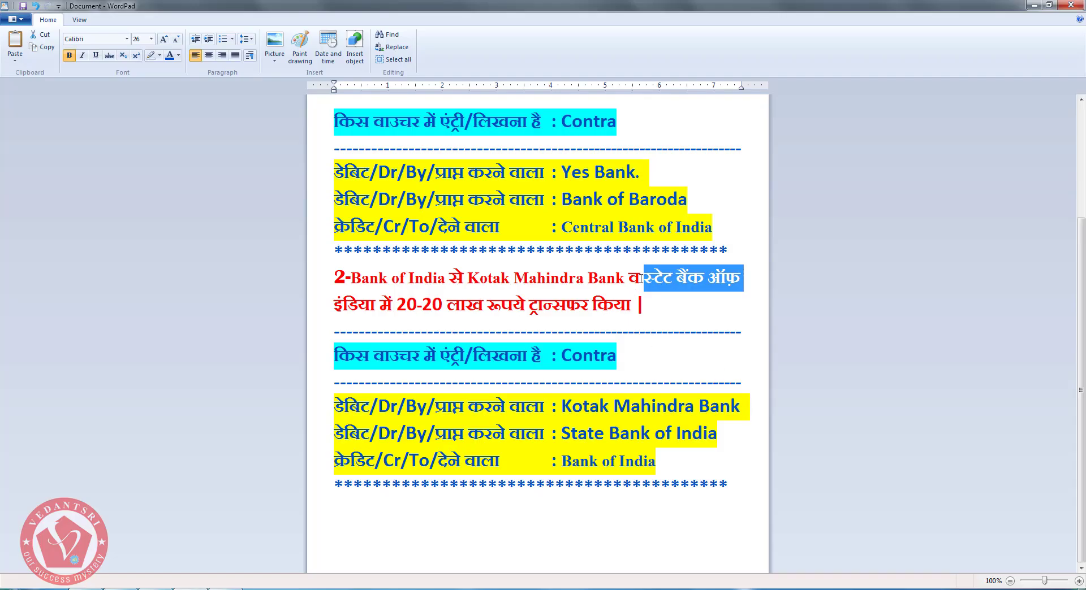
left_click(641, 278)
left_click_drag(467, 278, 606, 287)
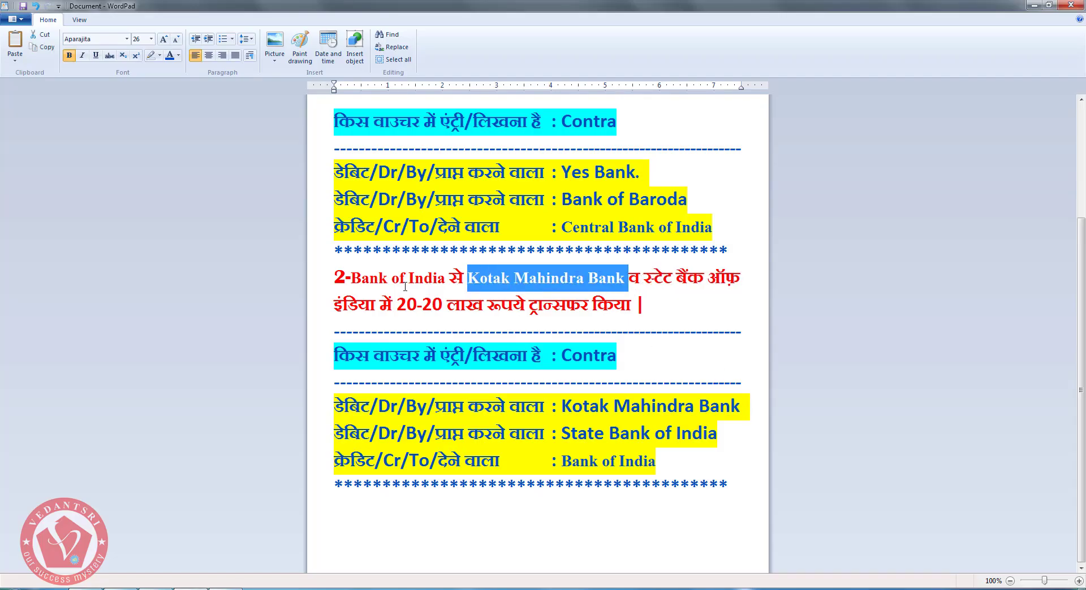
left_click_drag(398, 304, 446, 307)
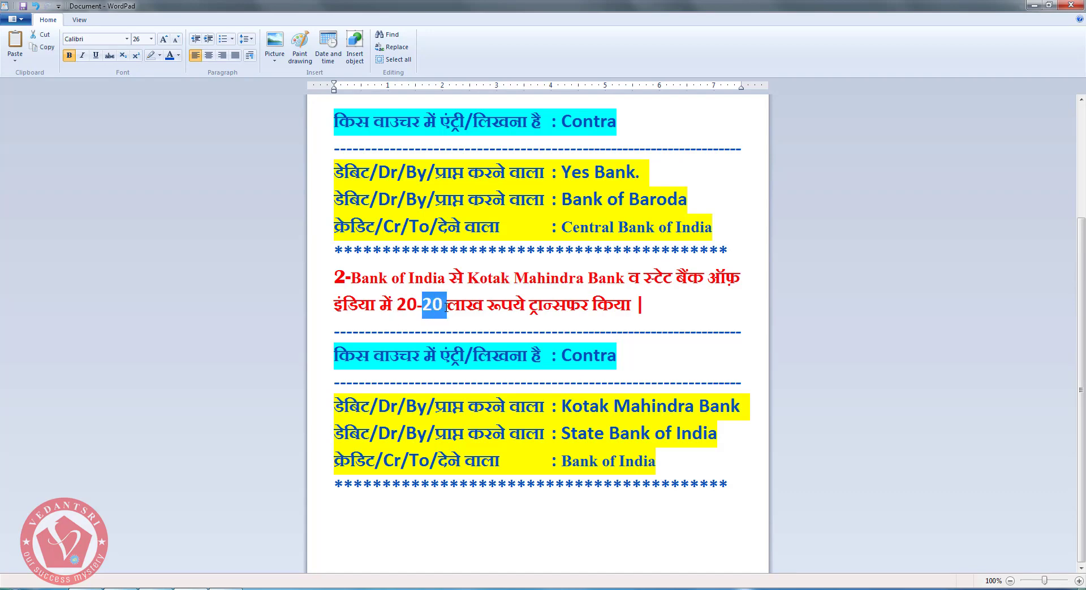
left_click_drag(644, 279, 742, 280)
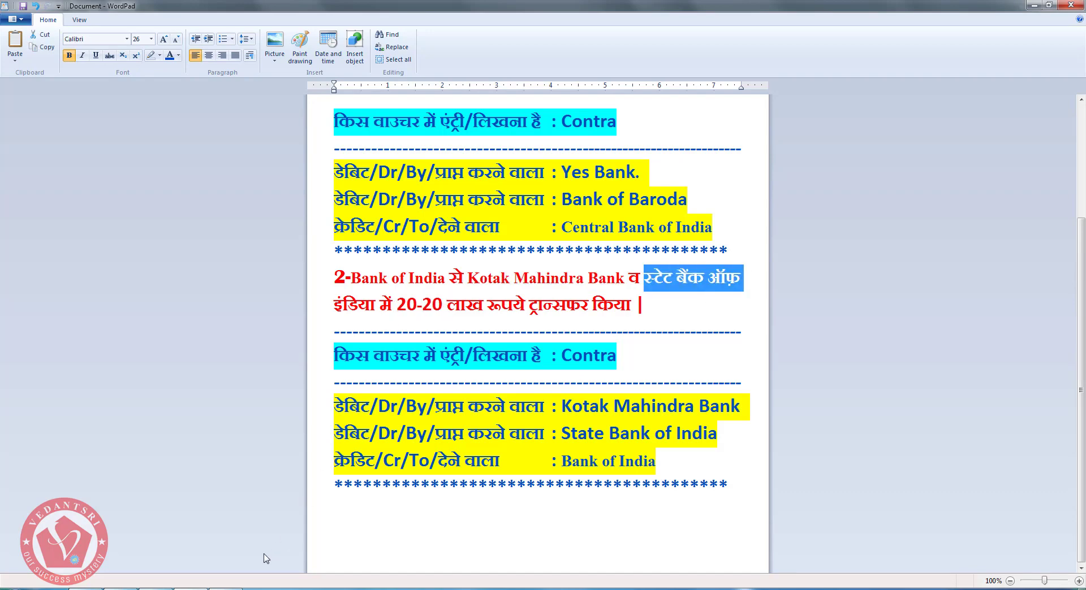
Switch back to TallyPrime, set the Kotak Mahindra Bank debit to 2000000 and accept its bank allocation.
key("alt+Tab")
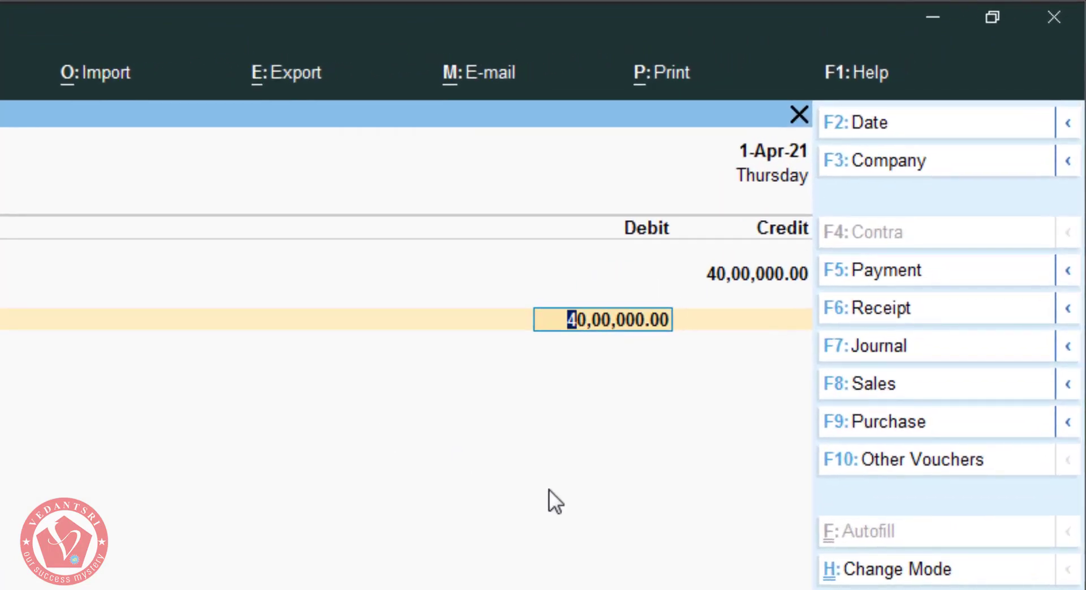
type("20,0")
type("0,000")
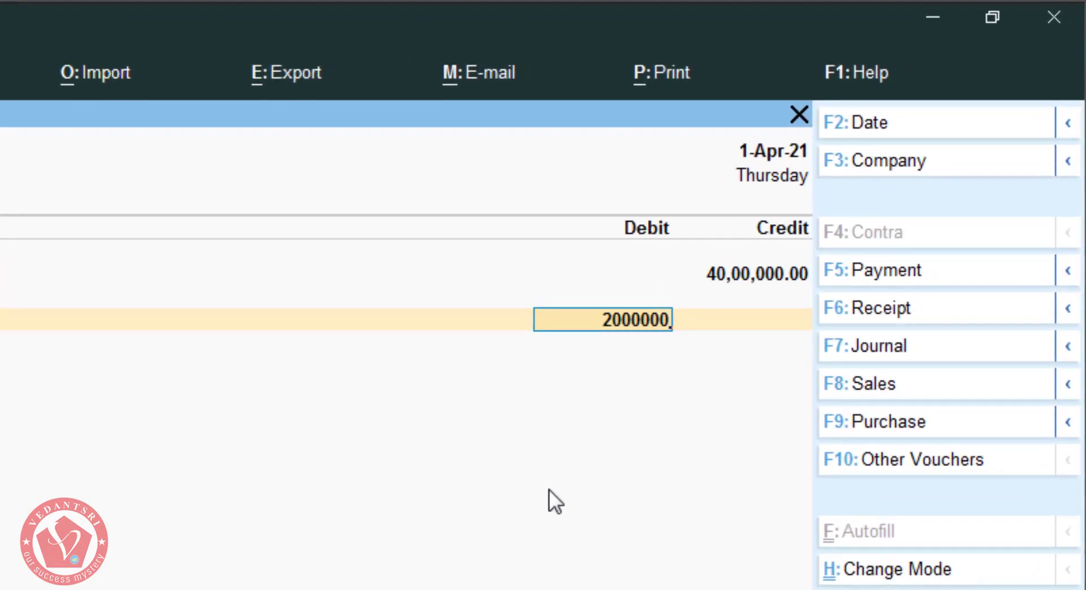
key("Return")
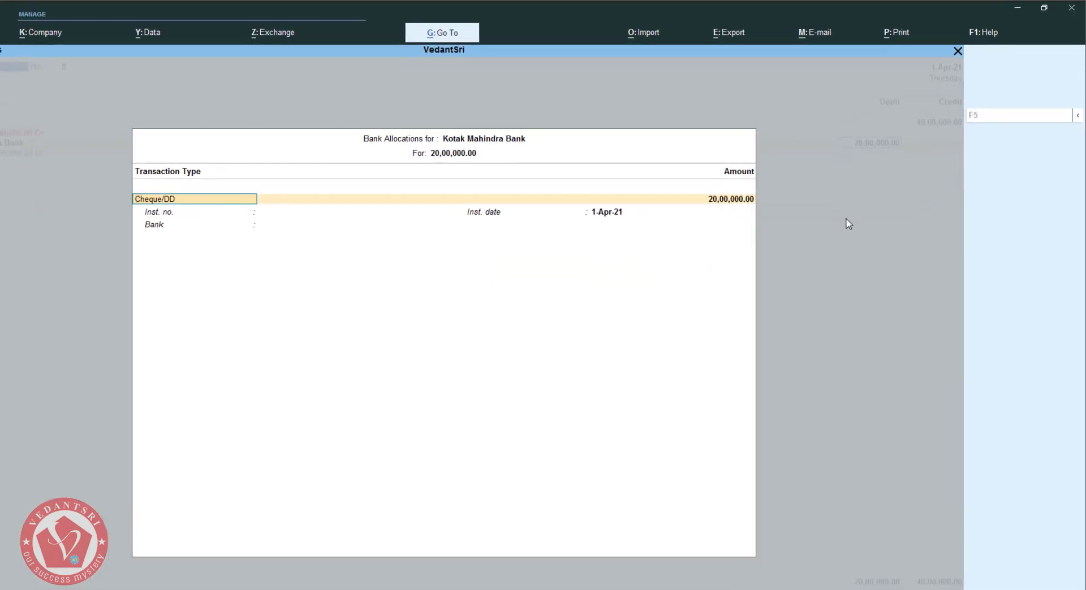
key("ctrl+a")
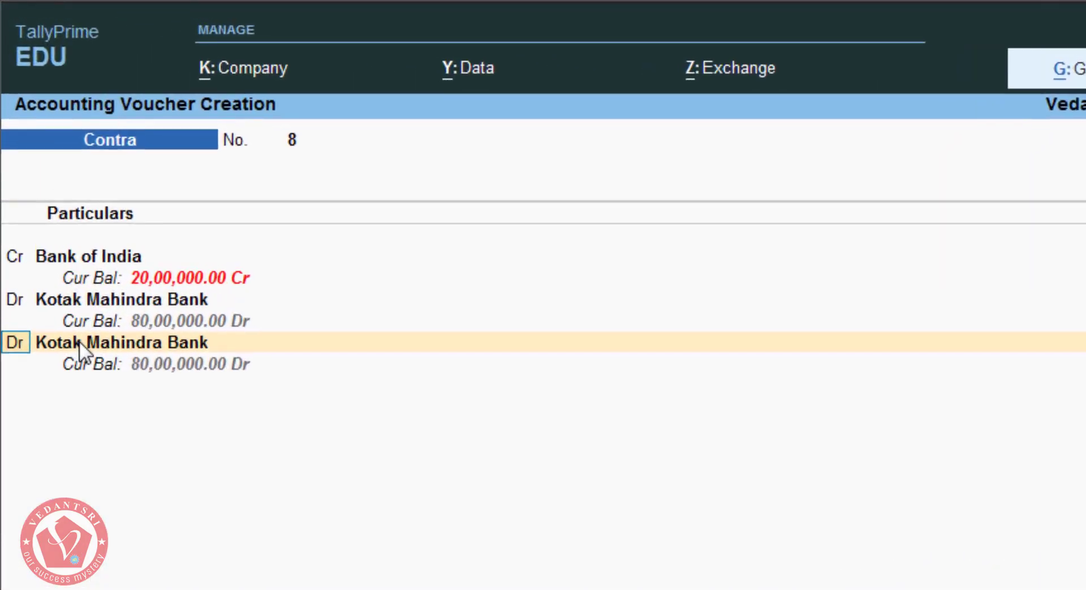
Choose State Bank of India as the second debit ledger with a debit of 20,00,000 and save the Contra voucher after checking its amounts.
left_click(79, 341)
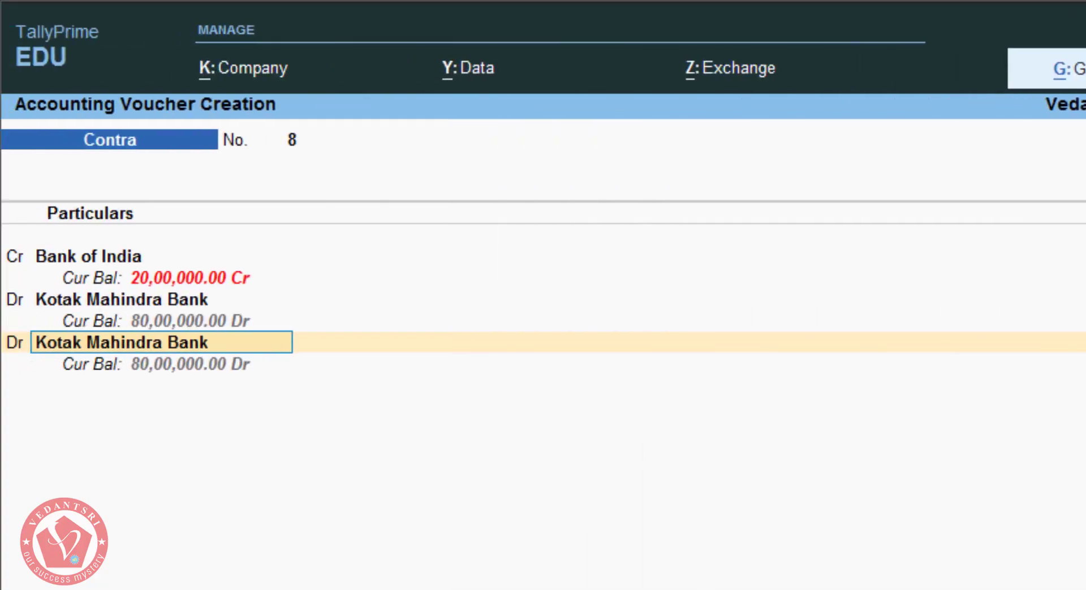
key("Return")
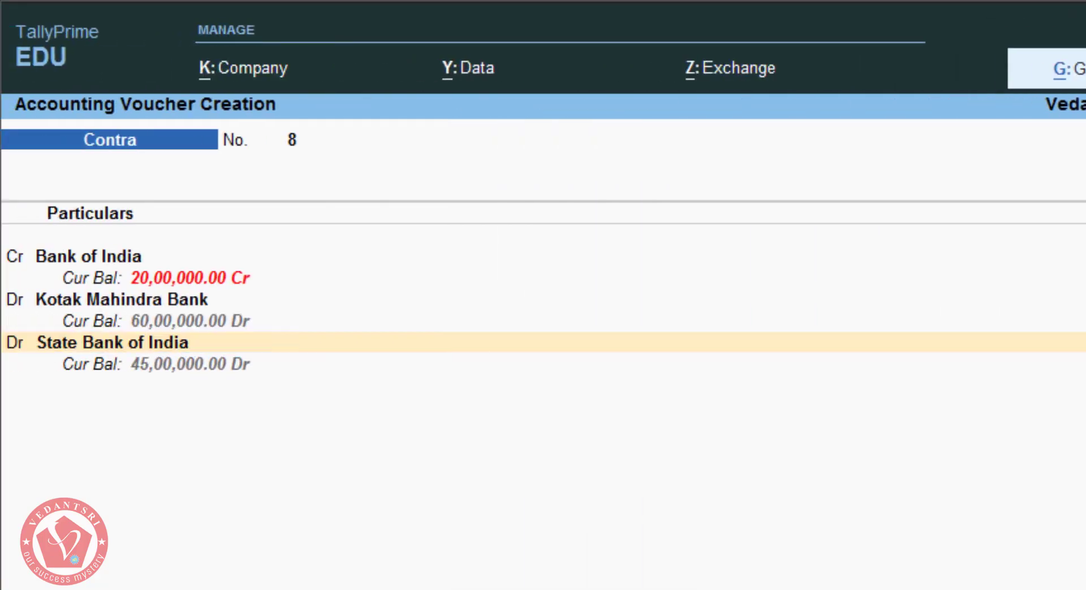
left_click(969, 257)
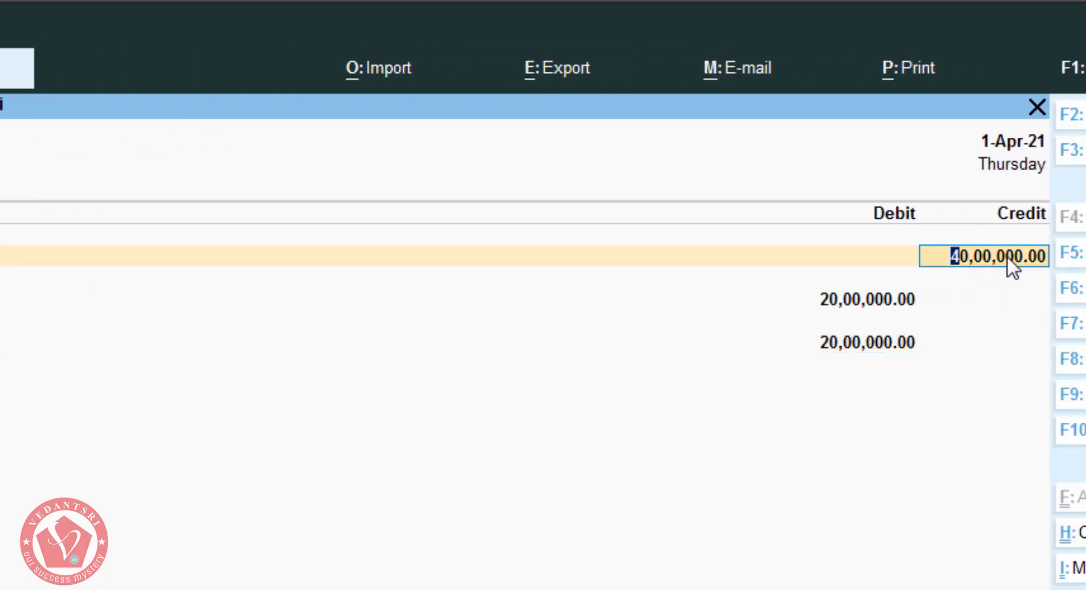
left_click(833, 305)
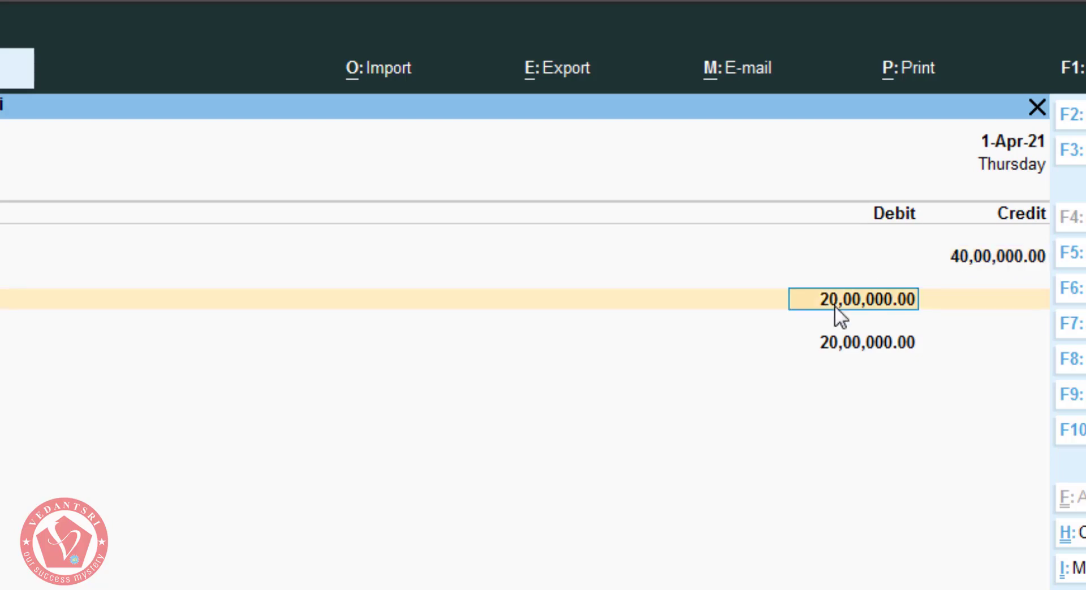
left_click(852, 341)
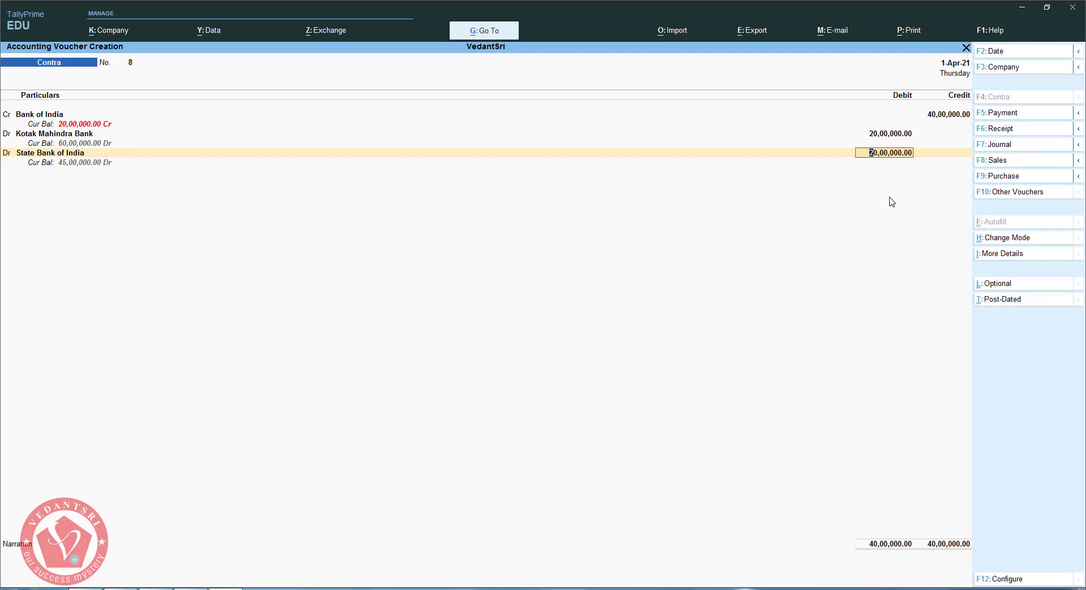
key("ctrl")
key("ctrl+a")
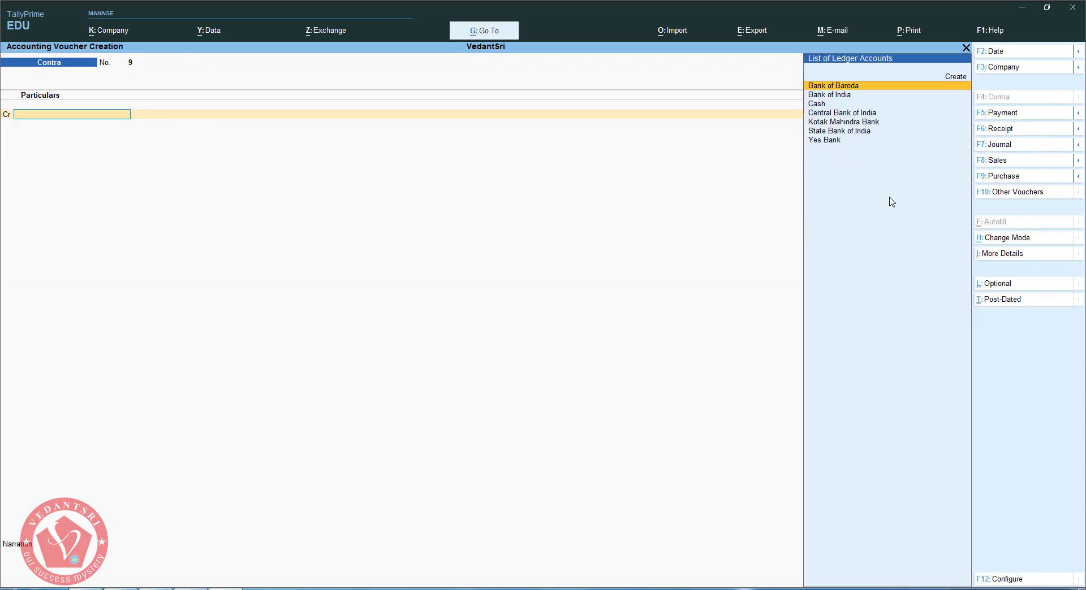
Page back through the two saved Contra vouchers to review them and return to the blank voucher.
key("Page_Up")
key("Page_Up")
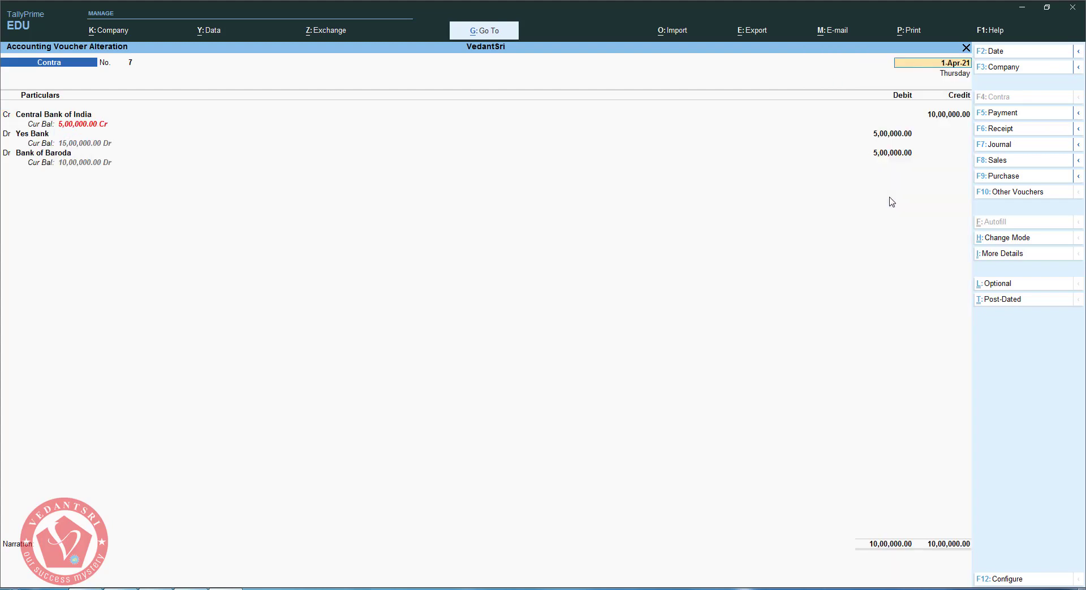
key("Page_Down")
key("Page_Down")
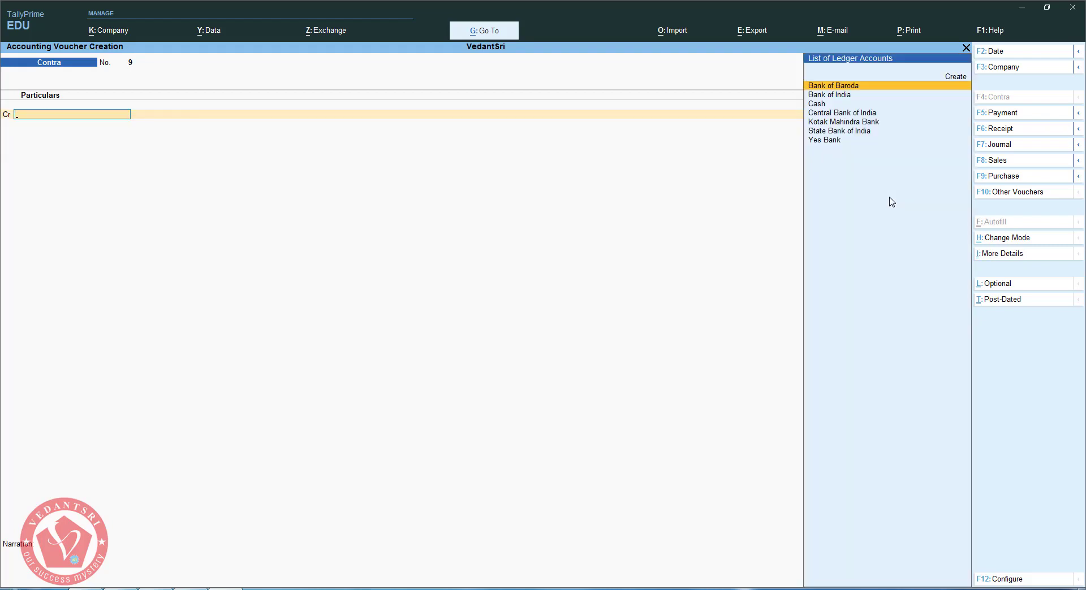